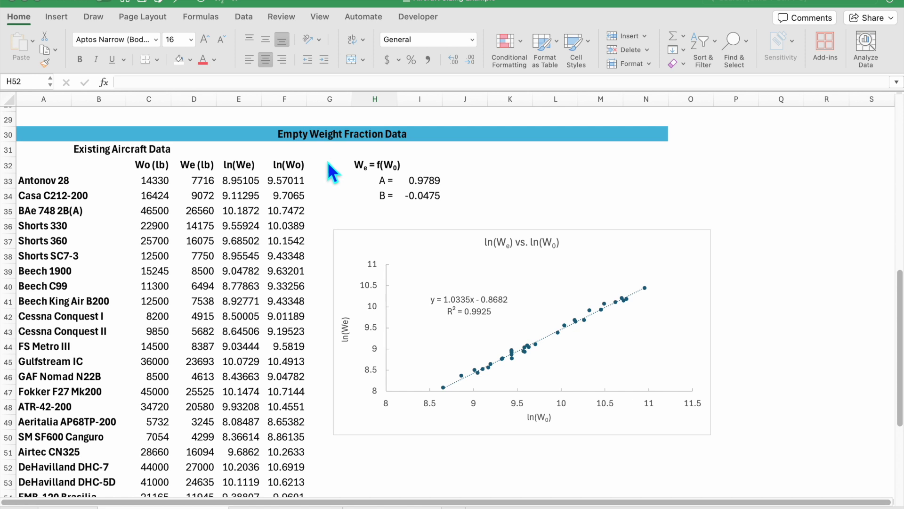
Step: Bring up the aircraft sizing data PDF and position it over the spreadsheet
scroll(327, 163, "down", 1)
scroll(328, 163, "up", 2)
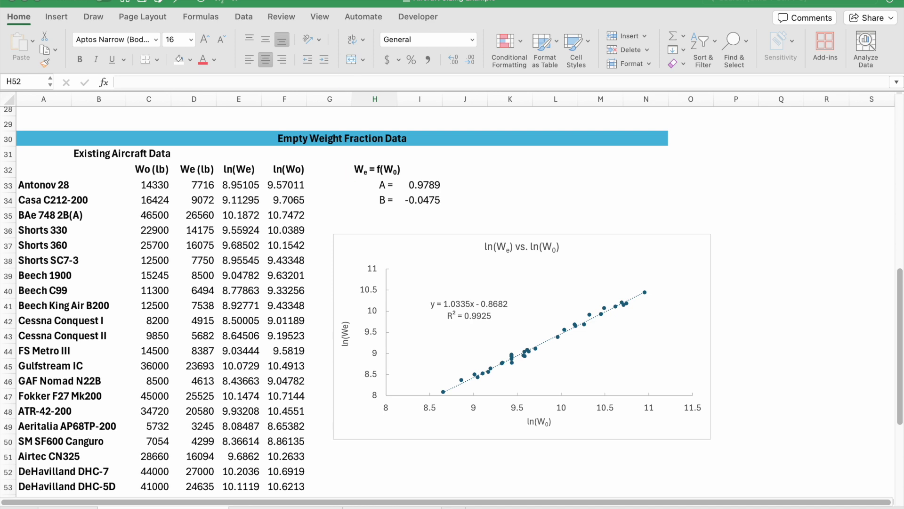
left_click(163, 69)
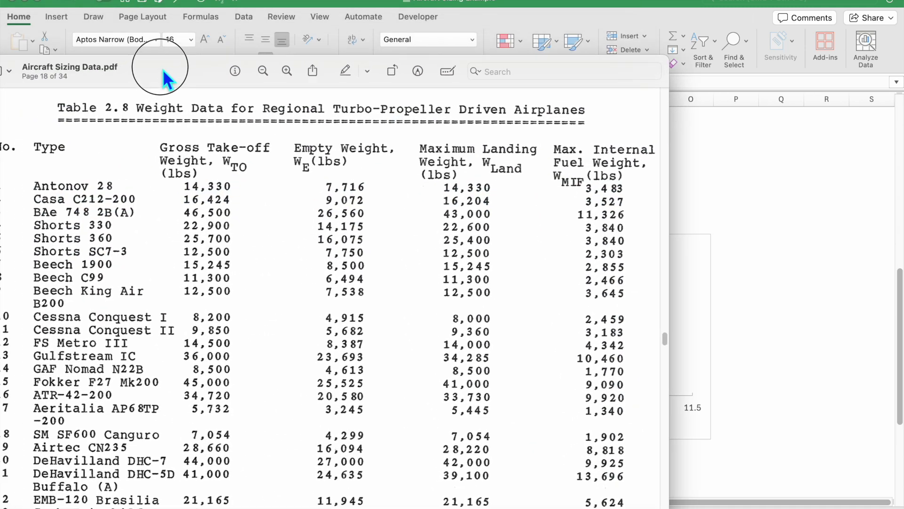
left_click_drag(162, 69, 346, 9)
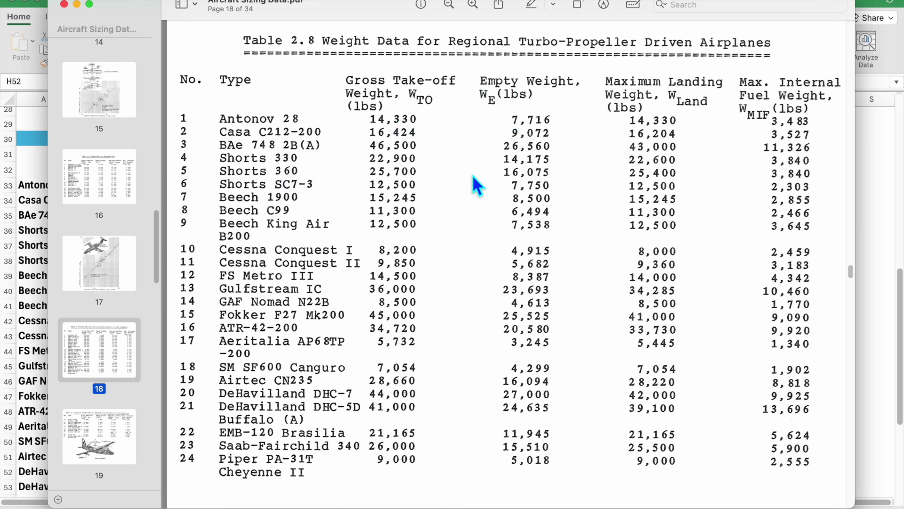
scroll(457, 255, "down", 10)
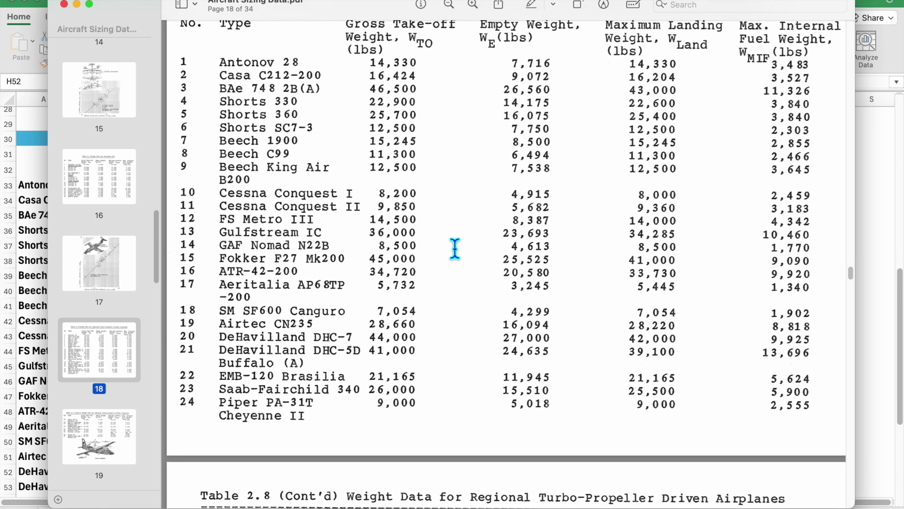
scroll(465, 249, "down", 5)
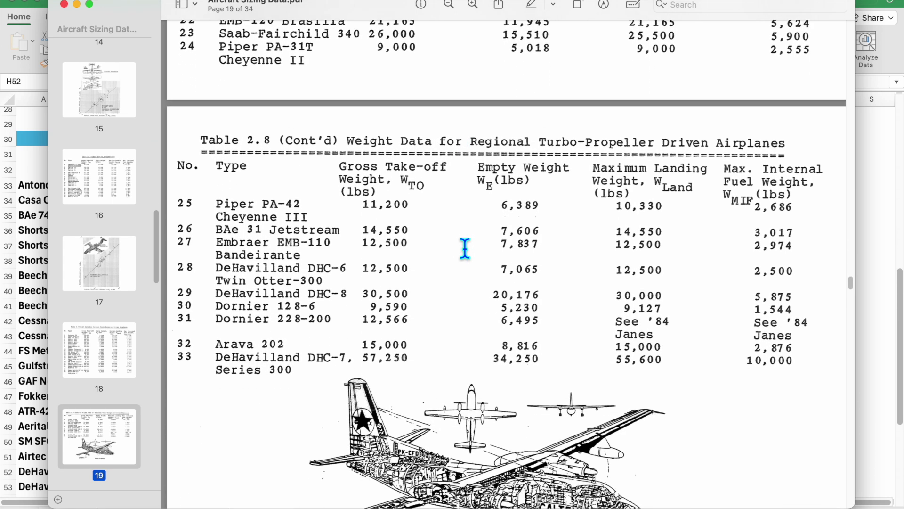
scroll(466, 249, "down", 2)
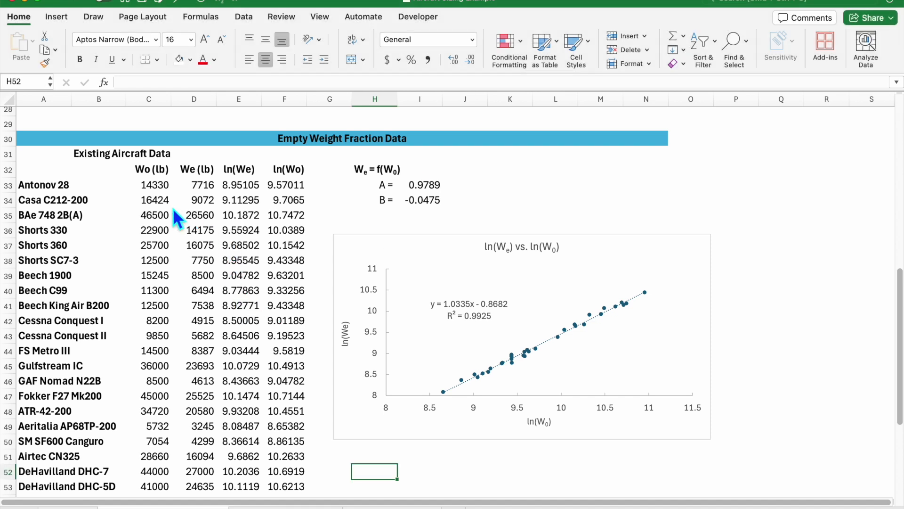
Step: Back in the spreadsheet, pick out the Wo (lb) and We (lb) data columns
left_click(154, 185)
left_click(158, 170)
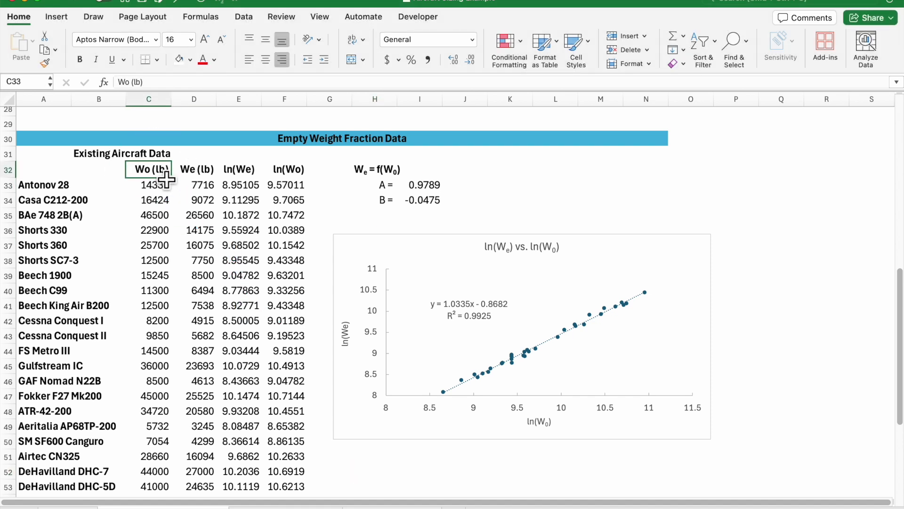
left_click(200, 174)
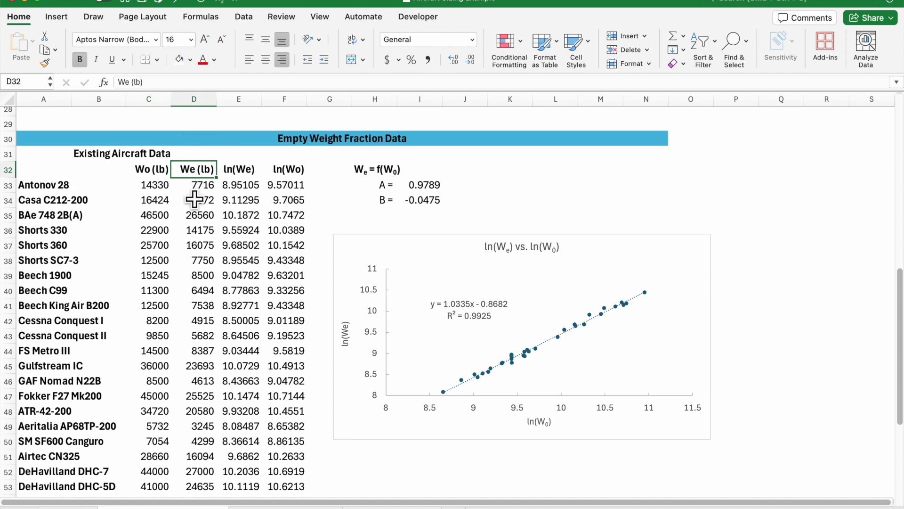
scroll(208, 216, "down", 5)
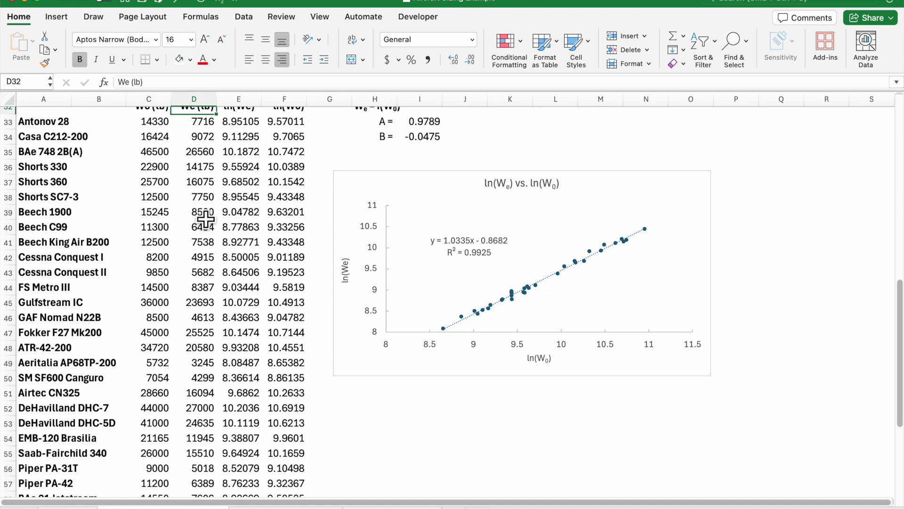
scroll(206, 219, "up", 5)
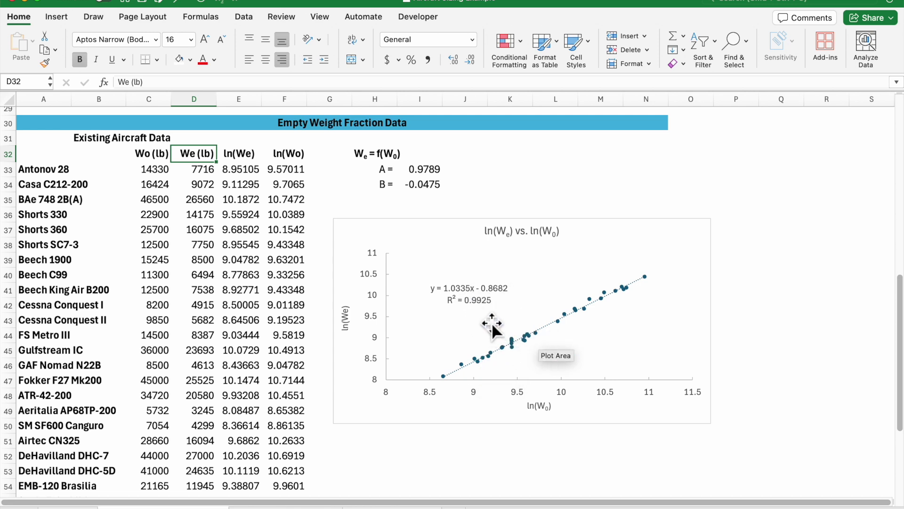
Step: Switch the chart's y-values to the We (lb) column and make the trendline a power fit
left_click(527, 342)
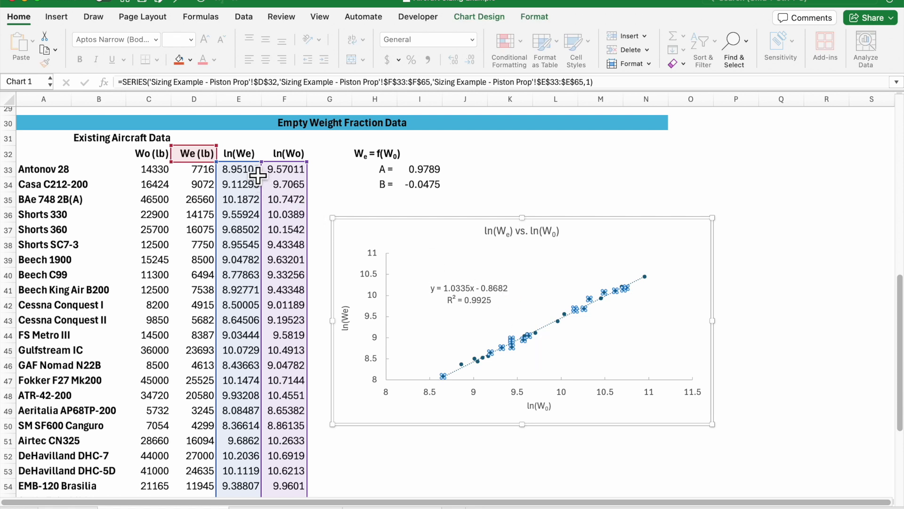
left_click_drag(258, 174, 201, 177)
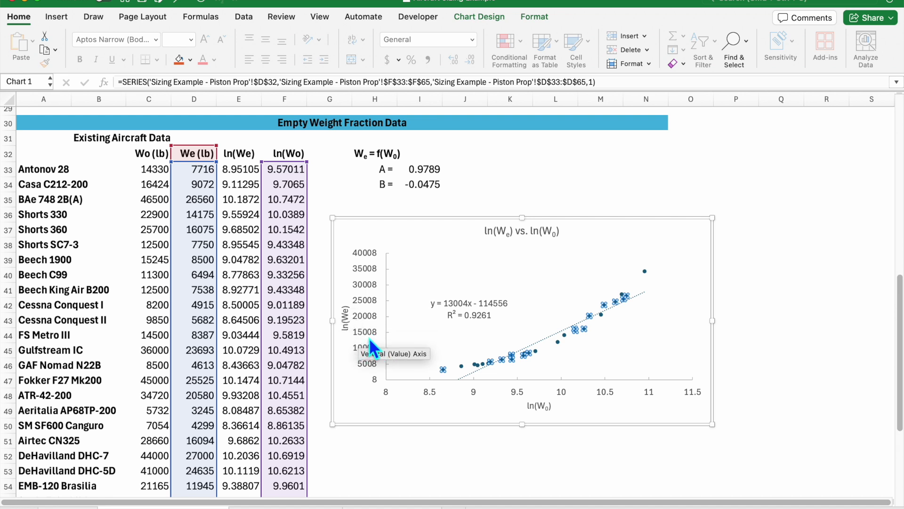
left_click(544, 342)
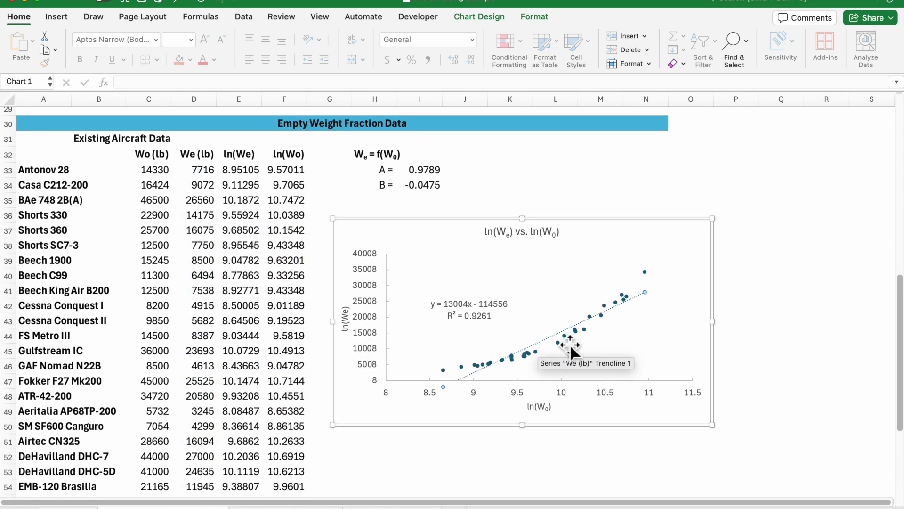
double_click(550, 338)
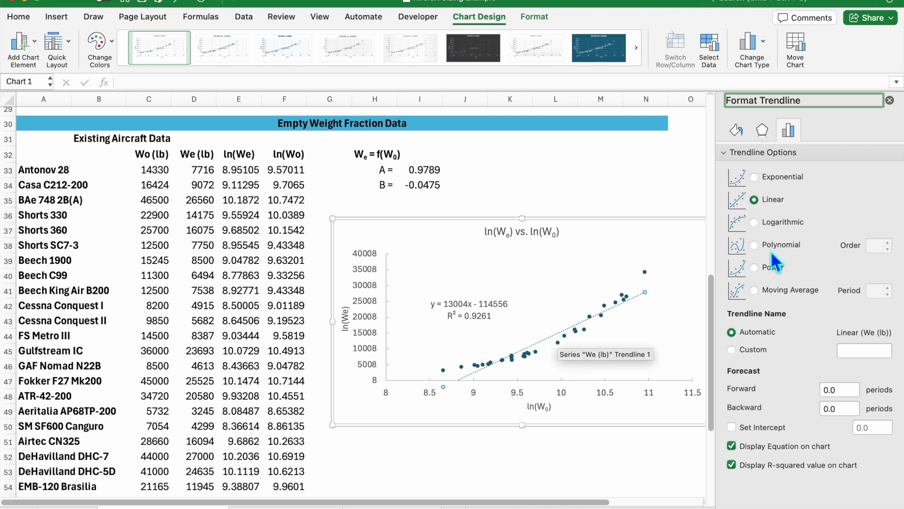
left_click(755, 268)
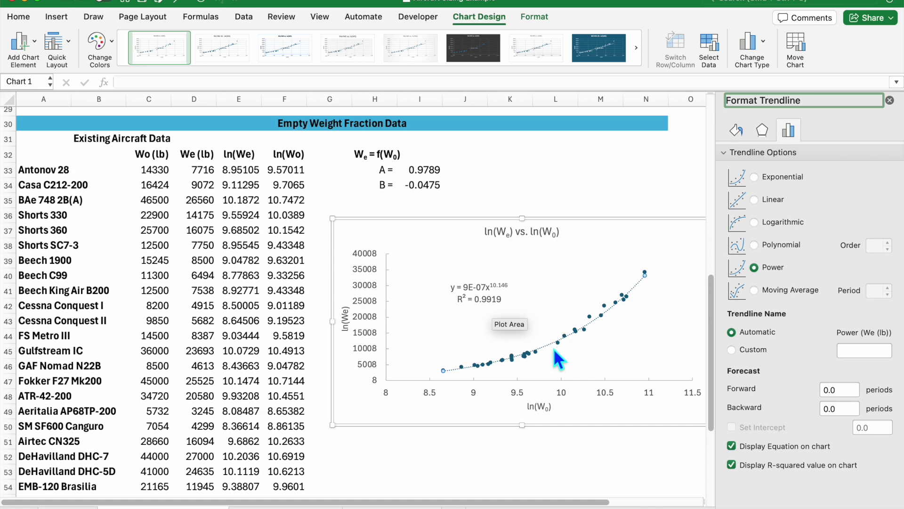
Step: Move the chart's x-values to the Wo (lb) column, giving y = 0.4197x^1.0335, R² = 0.9913
left_click(527, 358)
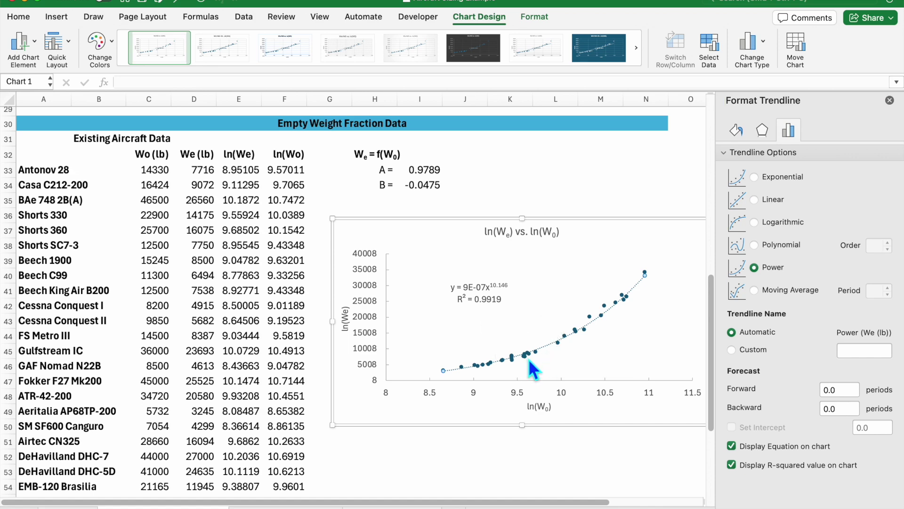
left_click(528, 359)
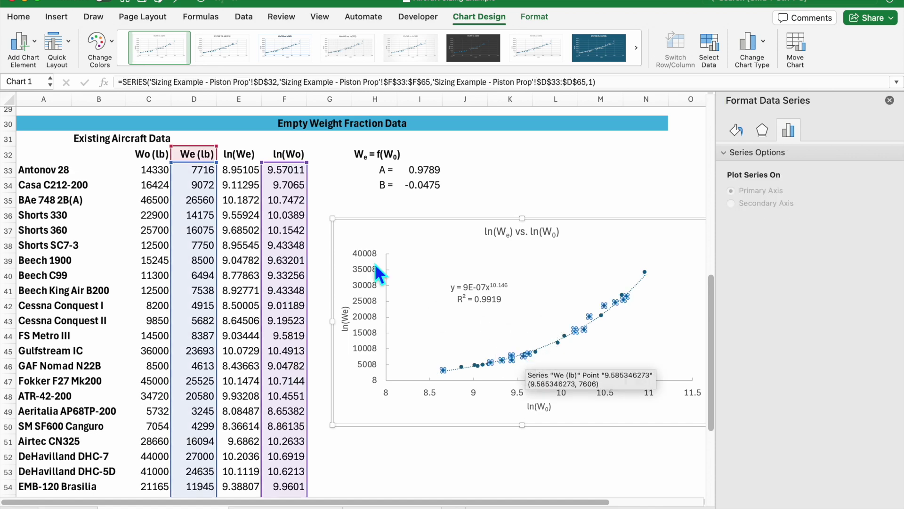
left_click_drag(306, 214, 160, 226)
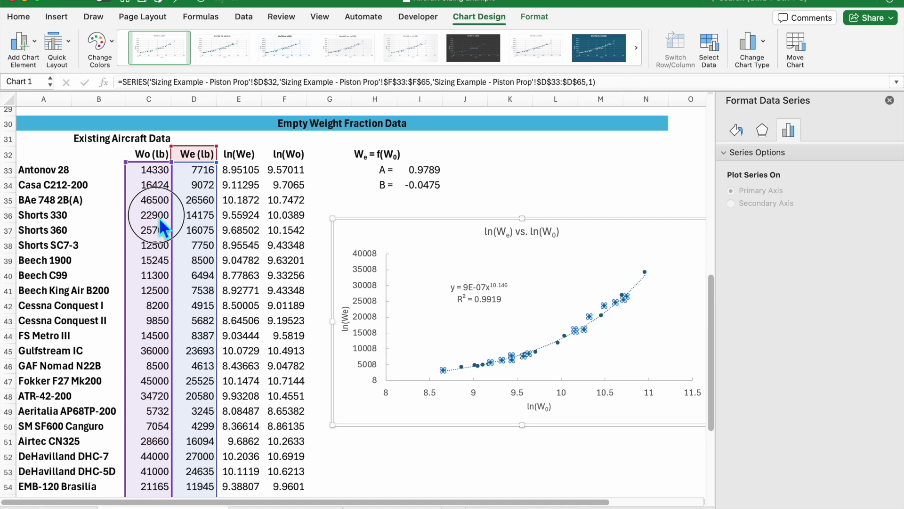
left_click_drag(159, 220, 159, 218)
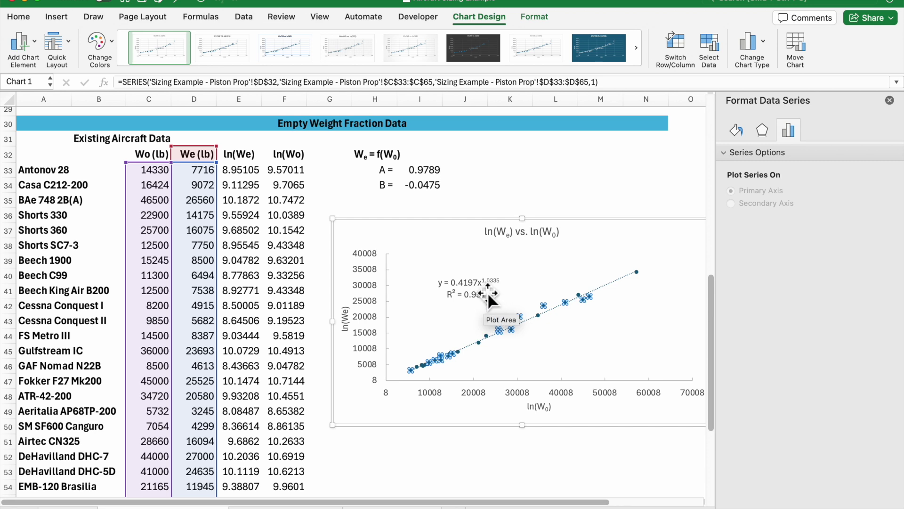
left_click(616, 281)
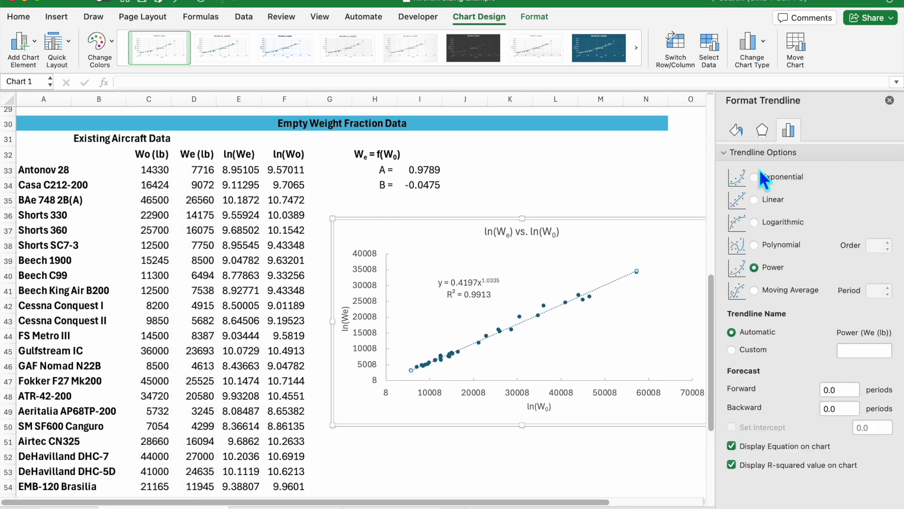
Step: Make the trendline linear and point the series back at ln(We) versus ln(Wo), giving y = 1.0335x - 0.8682
left_click(756, 200)
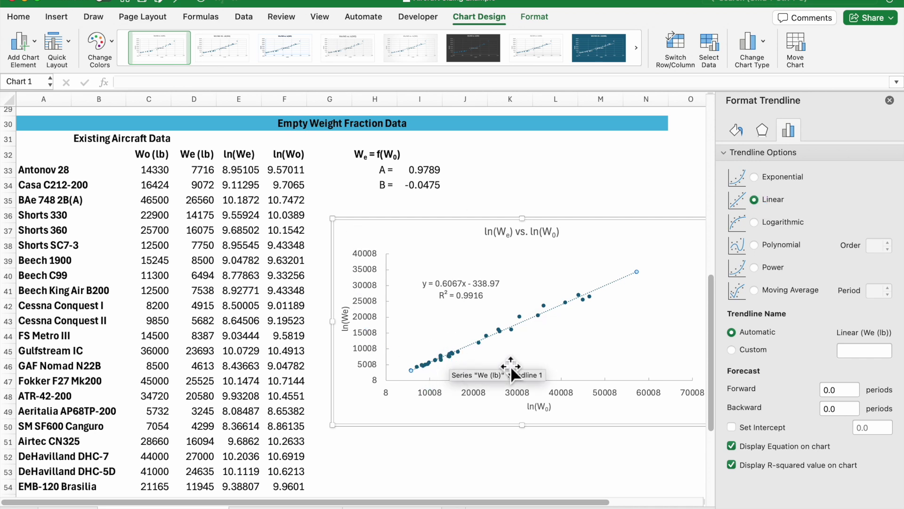
left_click(520, 318)
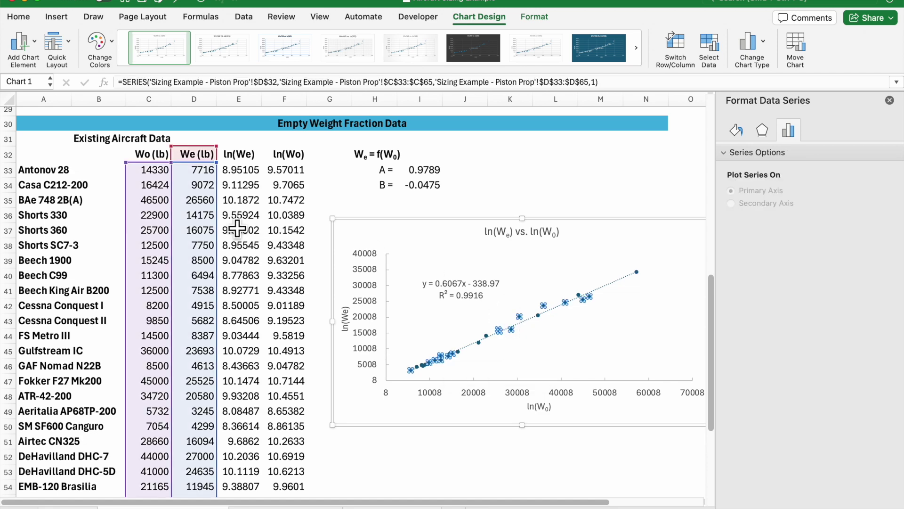
left_click_drag(238, 230, 245, 228)
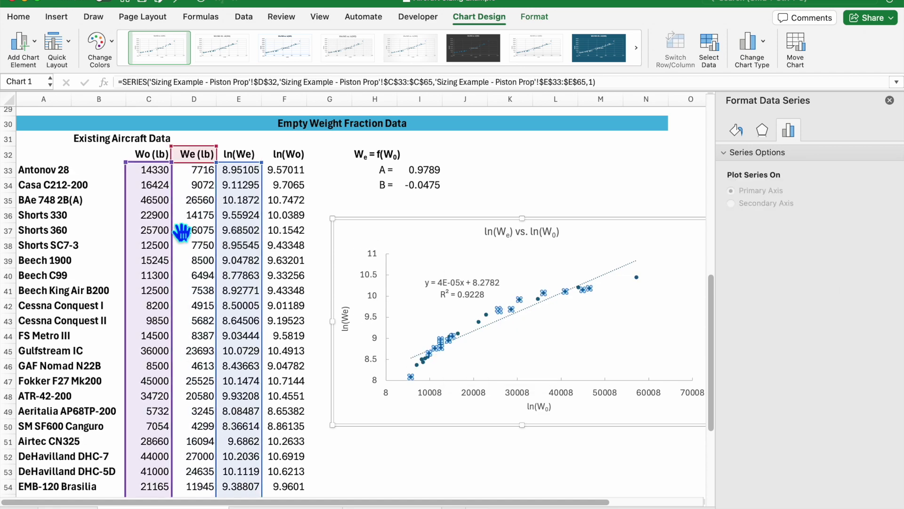
left_click_drag(176, 231, 295, 230)
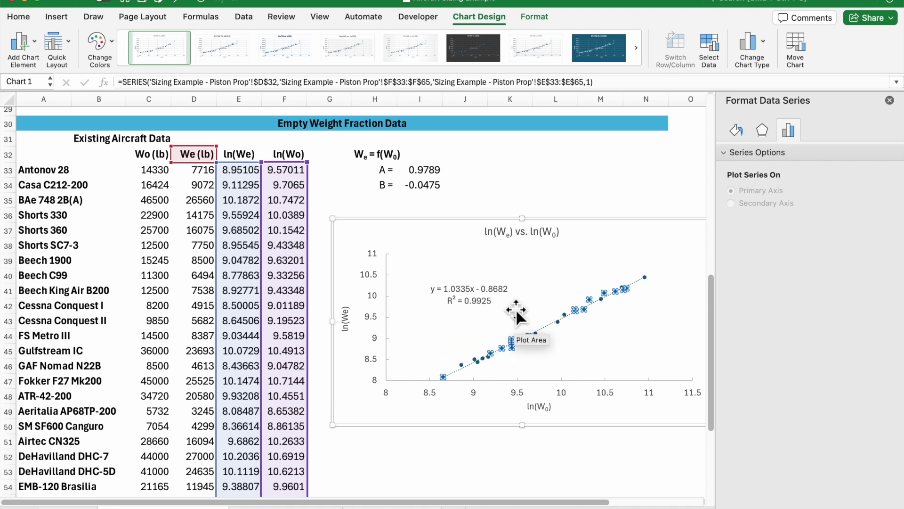
left_click(432, 171)
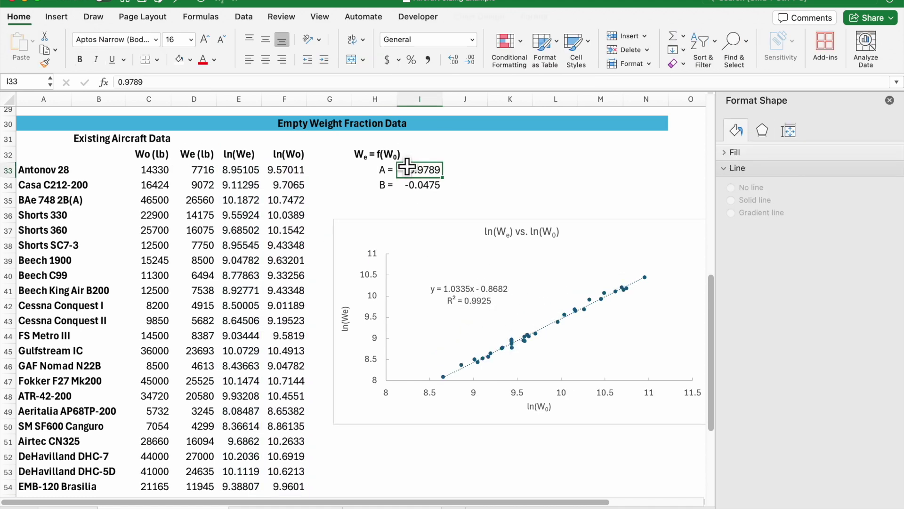
Step: Change the start of the We = f(W0) label to ln(We)=
left_click(377, 158)
double_click(378, 160)
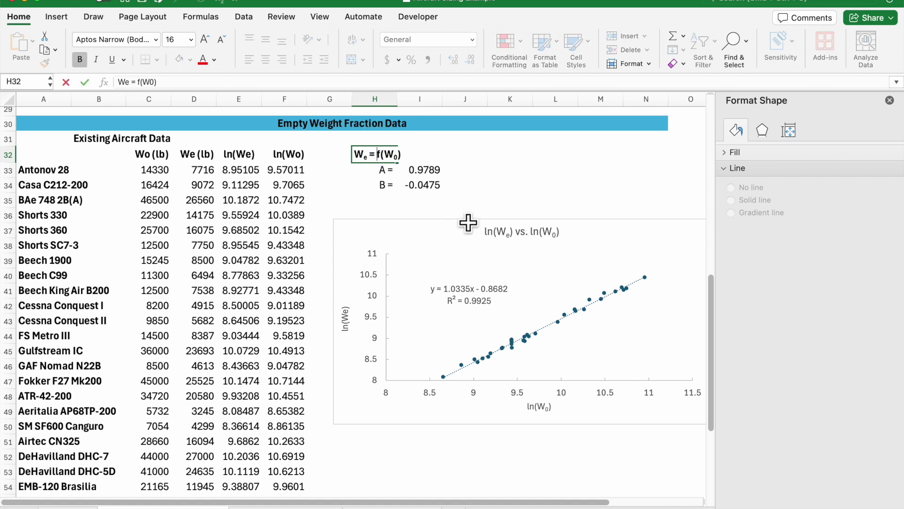
key("Home")
type("ln(")
key("Right")
key("Right")
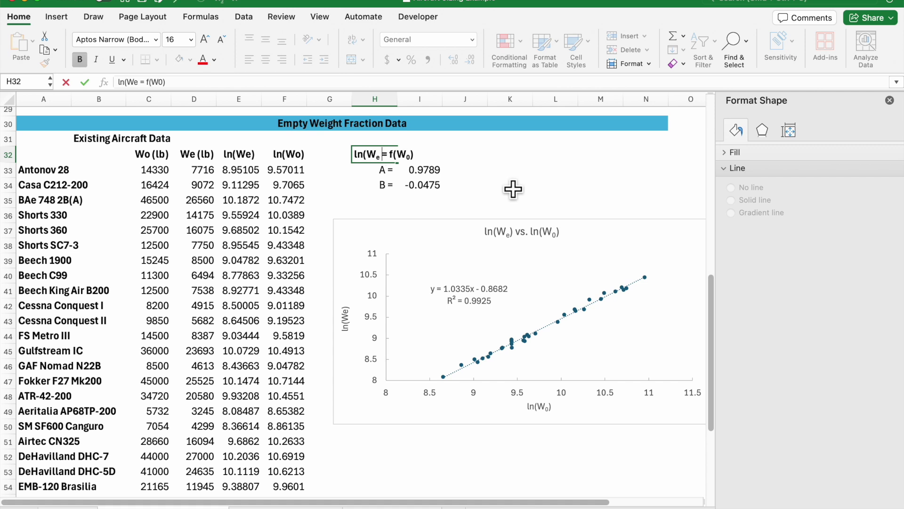
key("Delete")
type(")")
Step: Replace f(W0) with Aln(W0)+B so the label reads ln(We)=Aln(W0)+B
key("Right")
type("A")
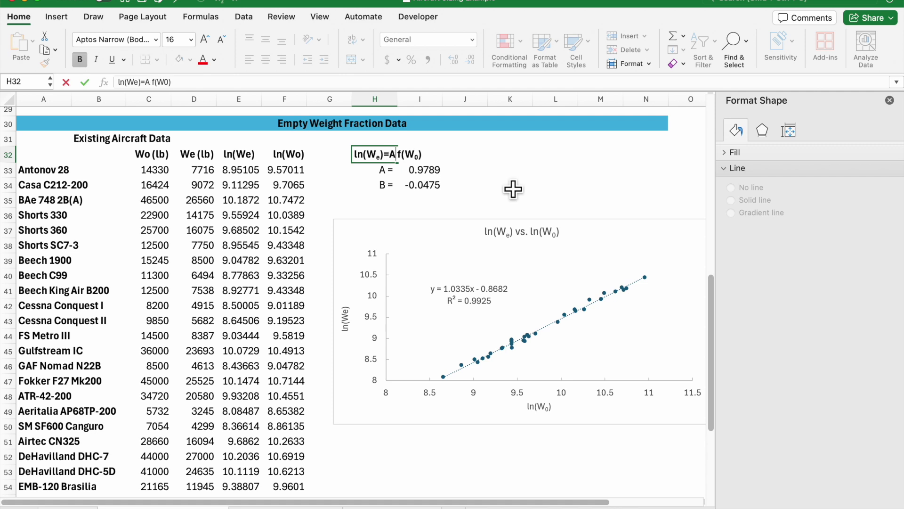
type("(")
key("BackSpace")
type("ln(W")
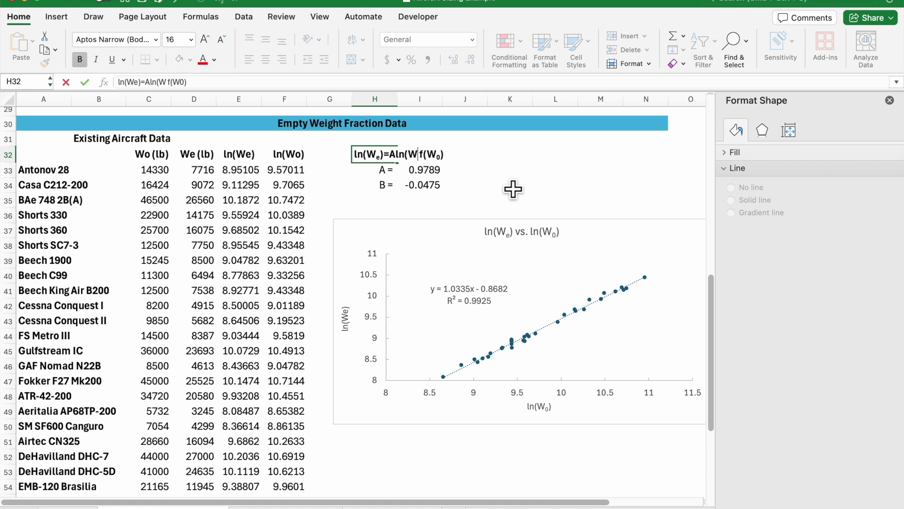
key("Delete")
key("Delete")
key("Delete")
key("Delete")
key("End")
type("+B")
Step: Enter 1.0335 for coefficient A in I33 and -0.8682 for B in I34
left_click(430, 170)
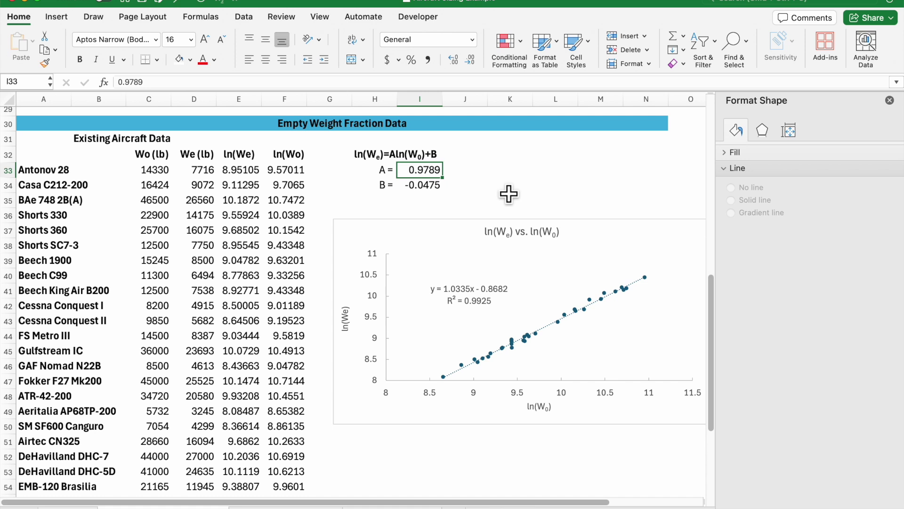
type("1.0")
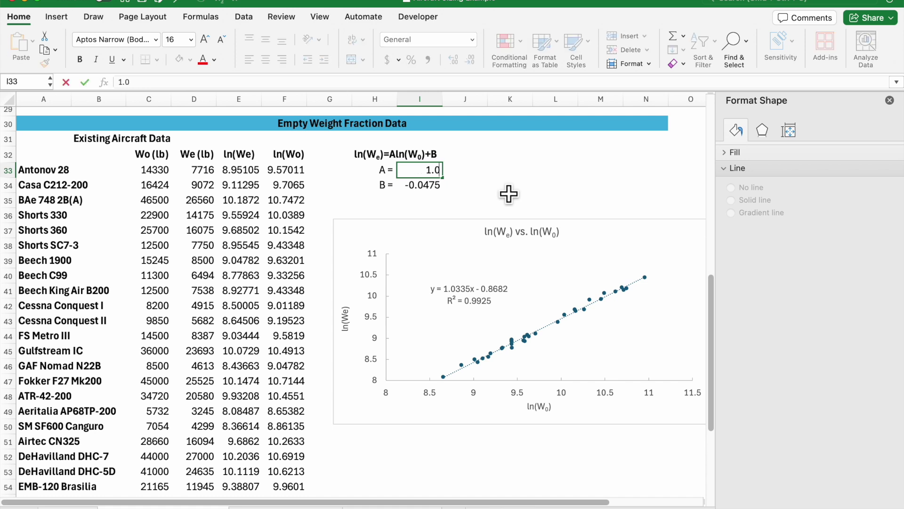
type("335")
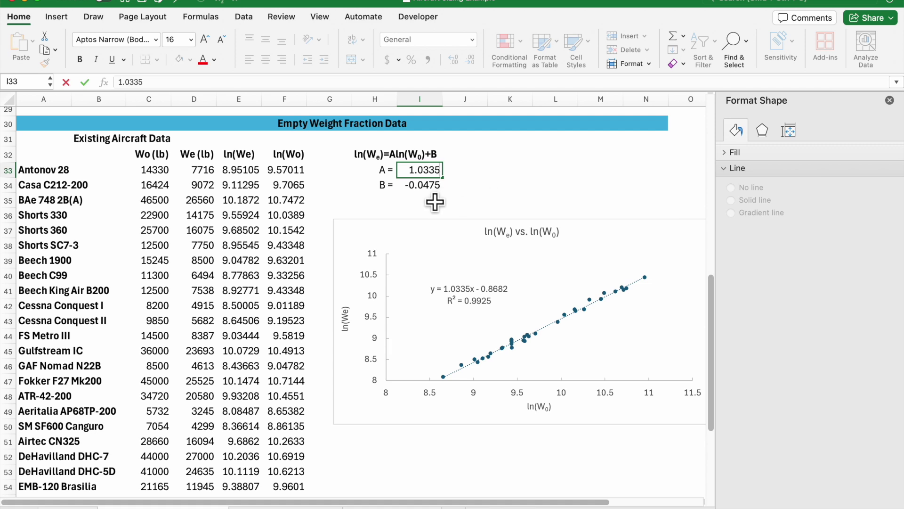
key("Return")
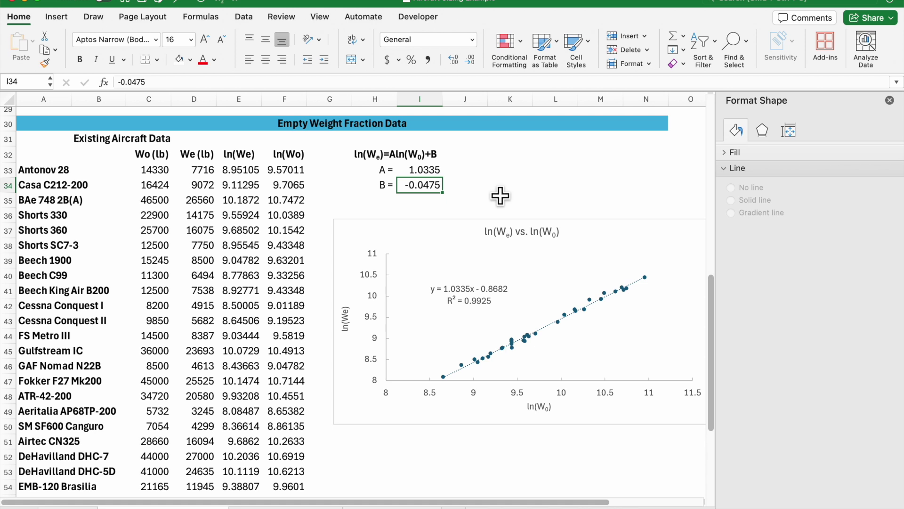
type("-0.8")
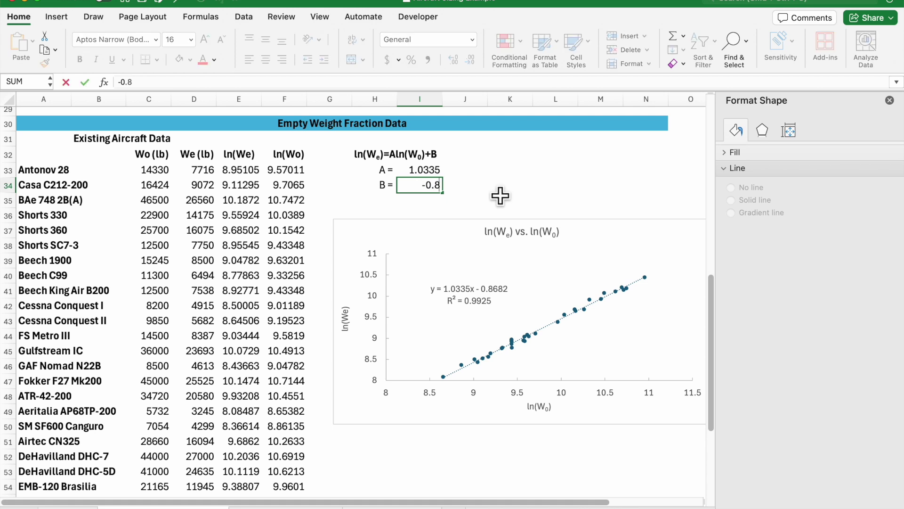
type("682")
key("Return")
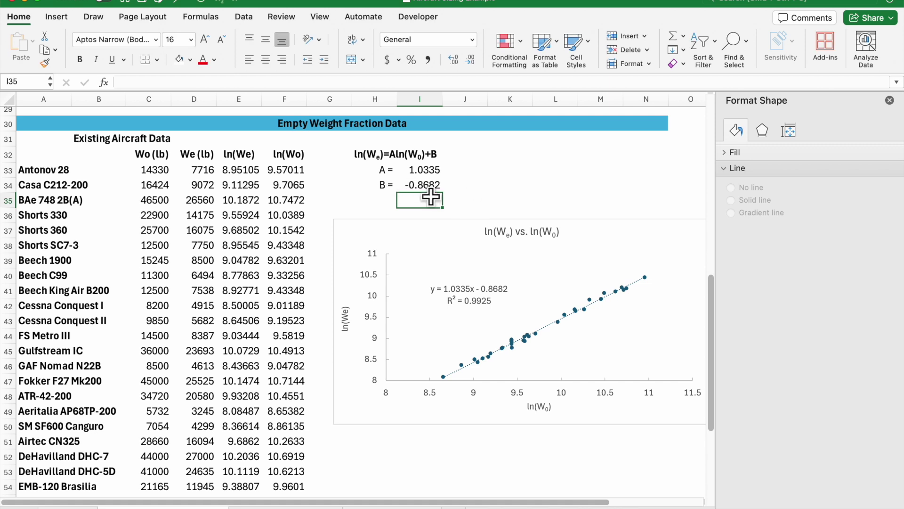
Step: Close the Format Shape pane, return to the sheet top, then select I10 under Mission Data
scroll(423, 210, "down", 1)
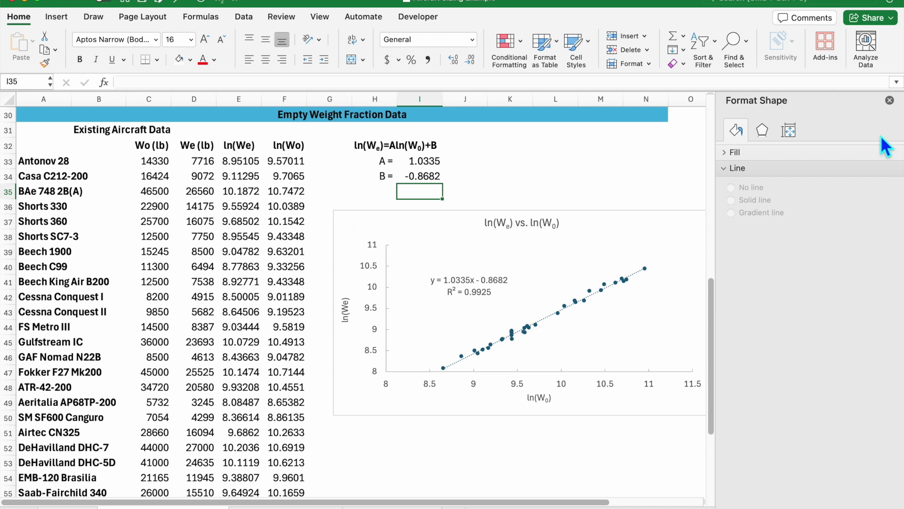
left_click(890, 100)
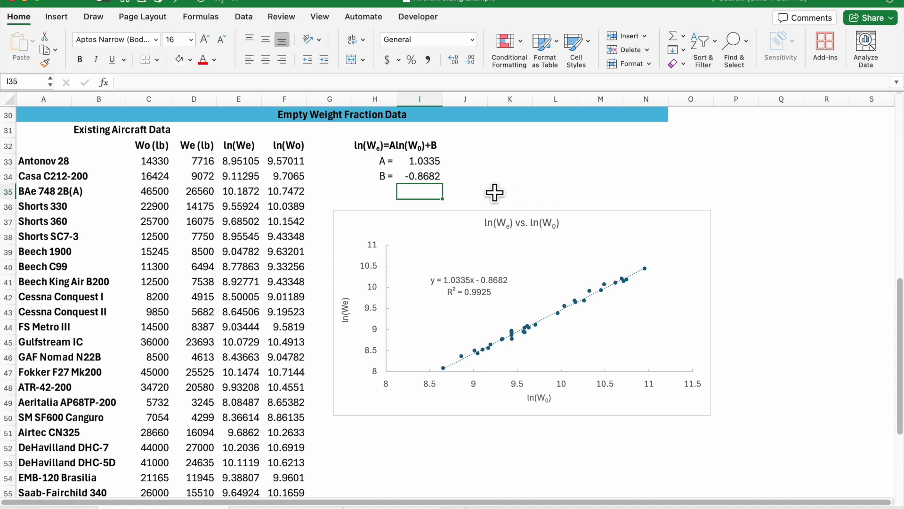
scroll(494, 194, "up", 2)
scroll(494, 194, "up", 14)
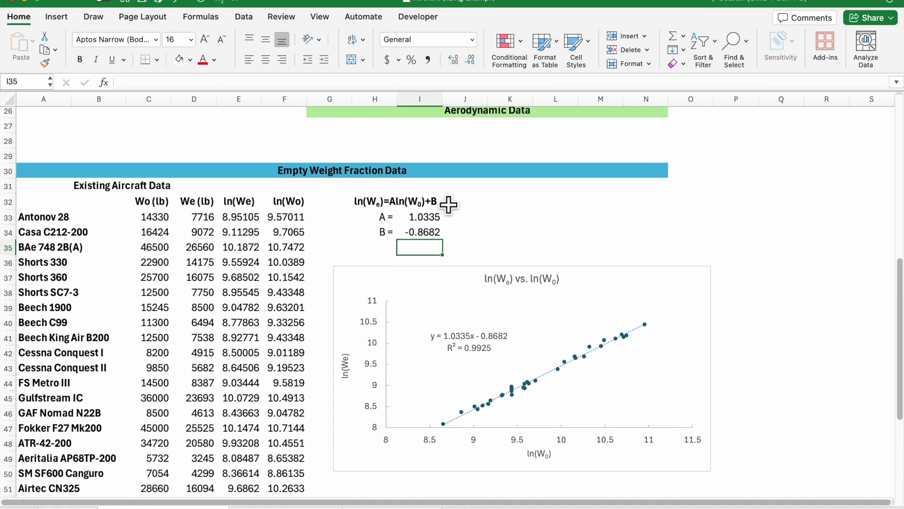
scroll(403, 205, "up", 13)
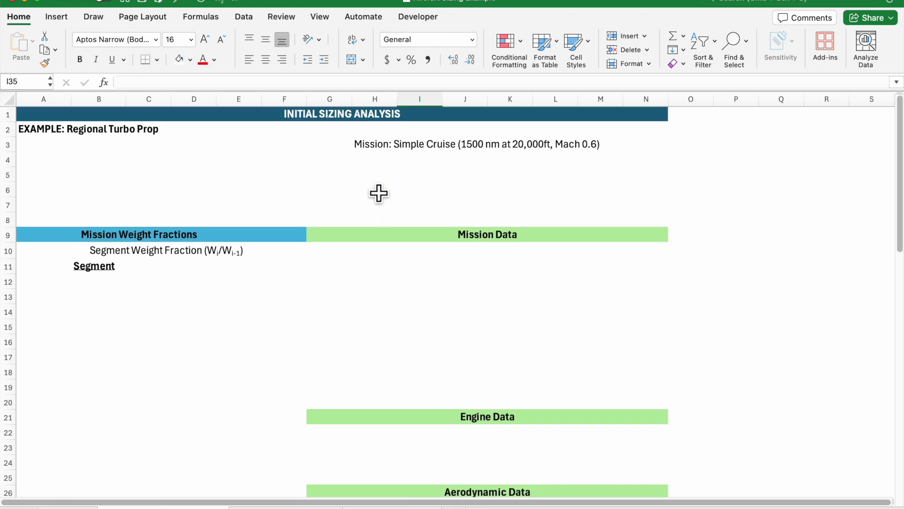
left_click(90, 130)
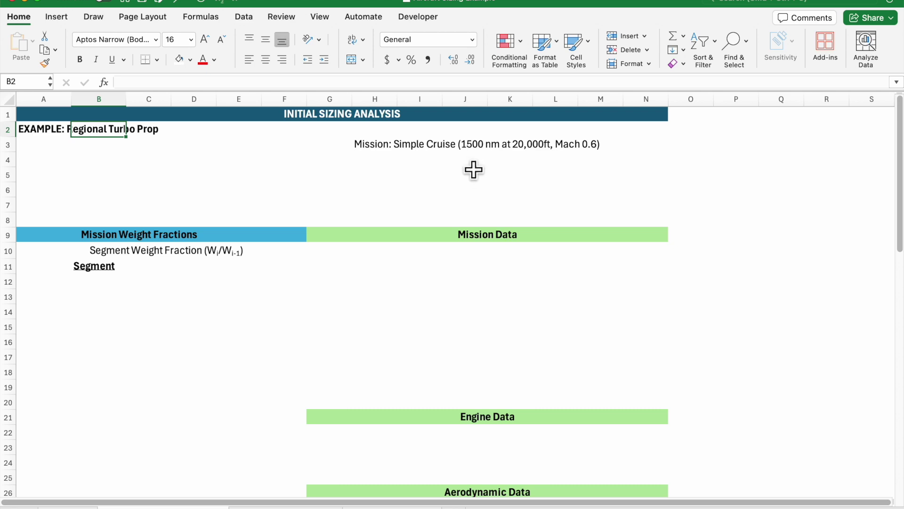
left_click(418, 251)
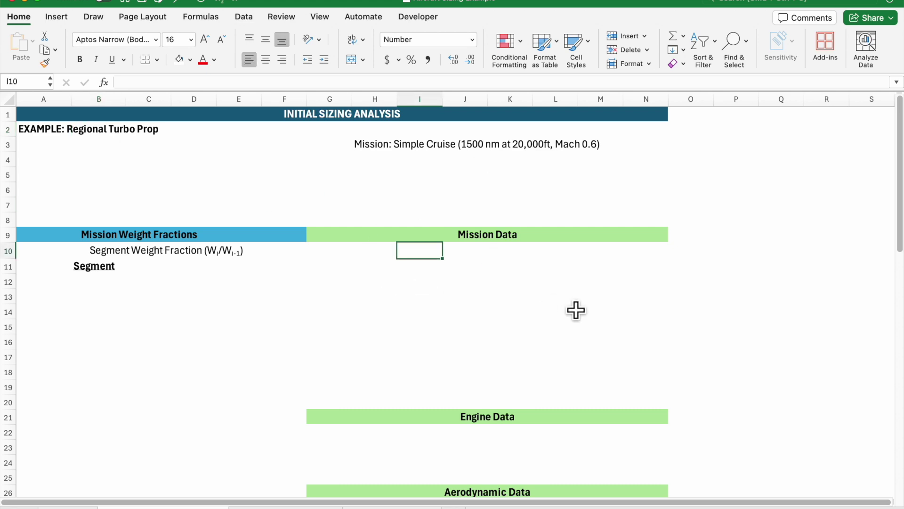
Step: Enter Cruise Range, 200 and NM across H10:J10
key("Left")
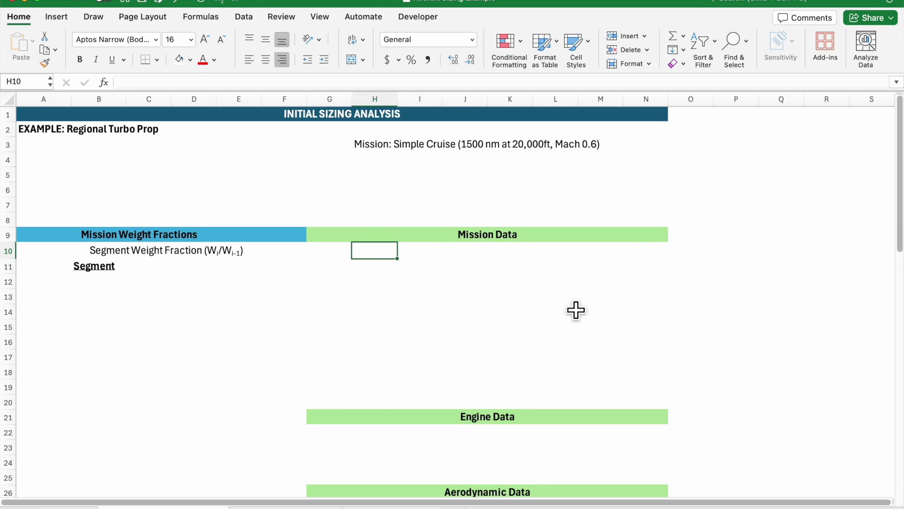
type("Cruise Ra")
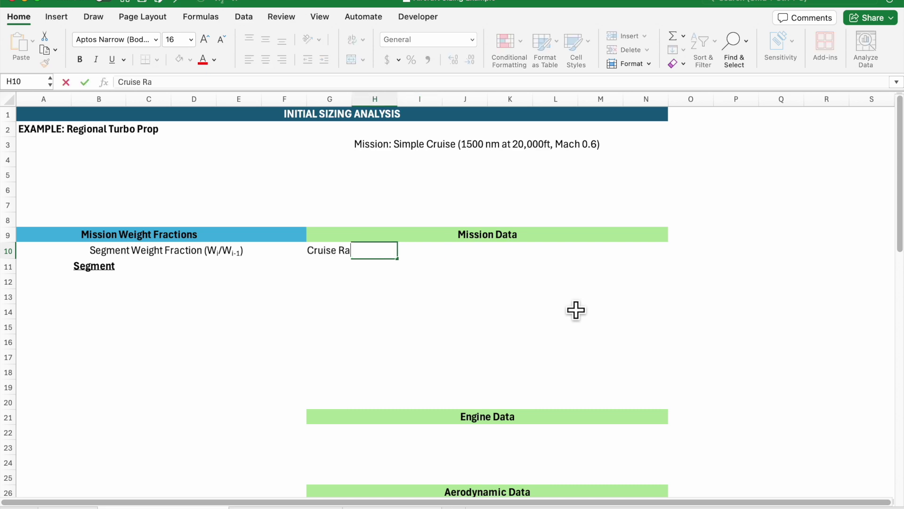
type("nge")
key("Tab")
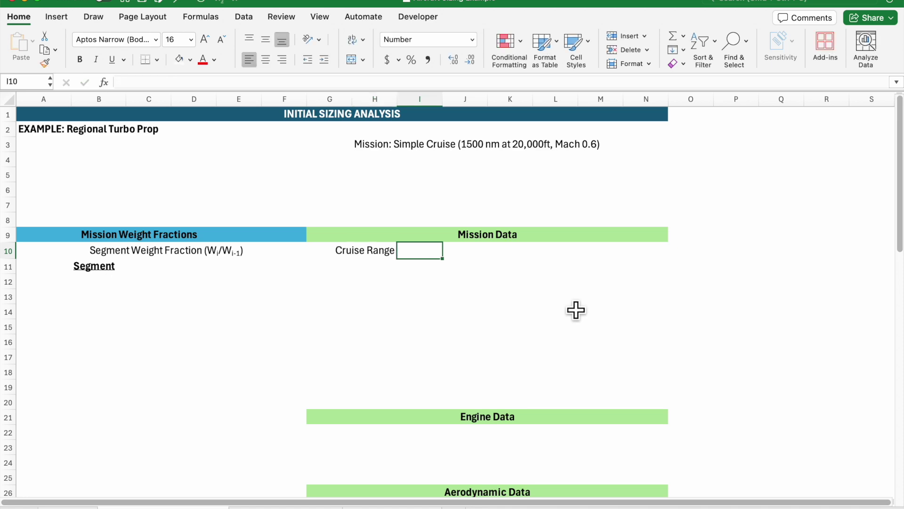
type("200")
key("Tab")
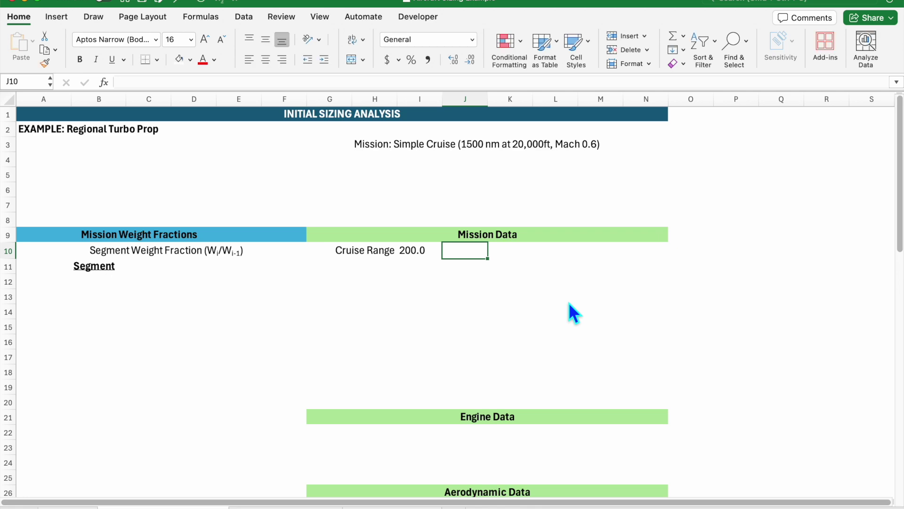
type("NM")
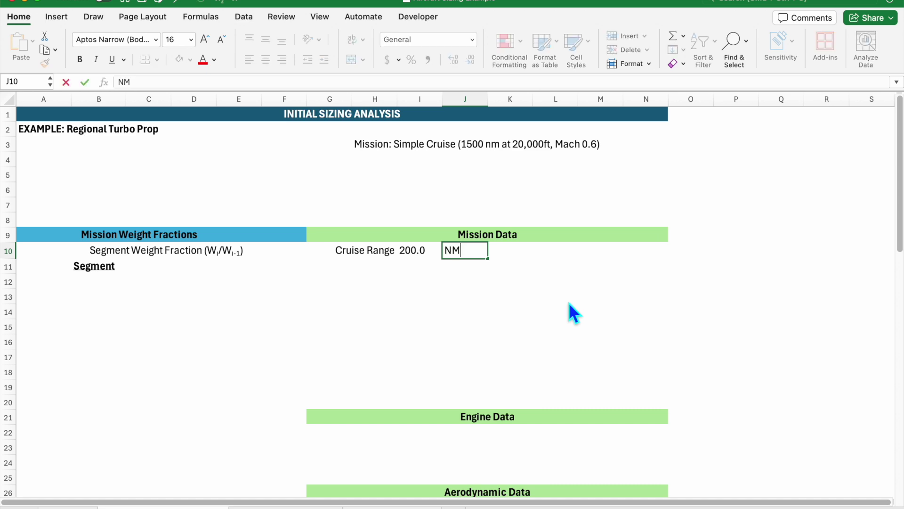
key("Return")
Step: Add a Cruise Speed row of 0.6 Mach
type("Cruise ")
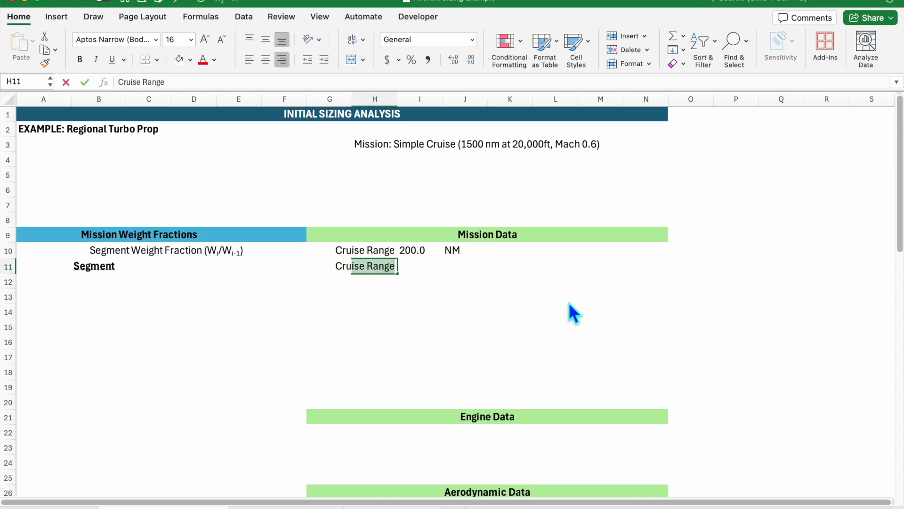
type("Speed")
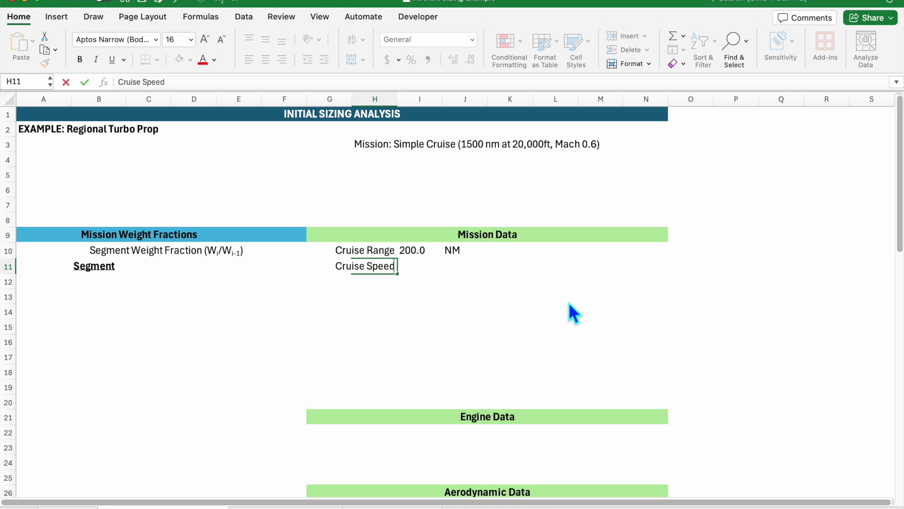
key("Tab")
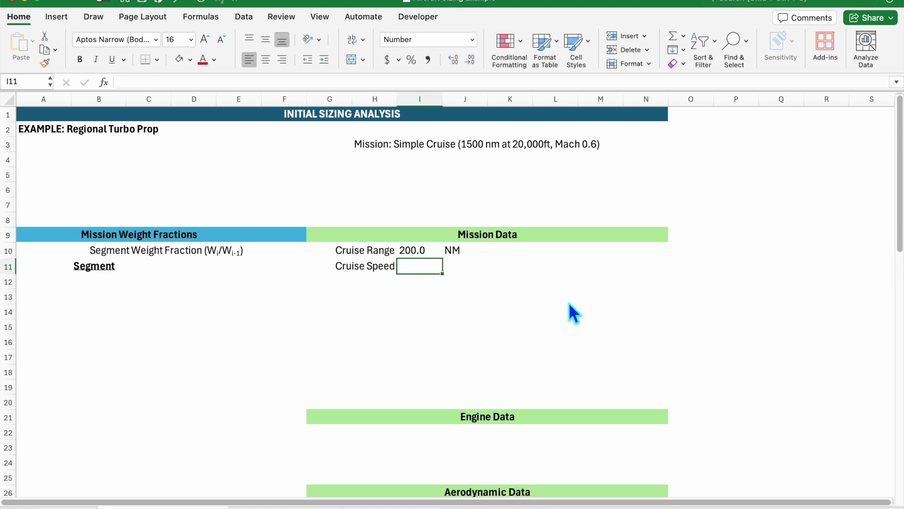
type("0.6")
key("Tab")
type("M")
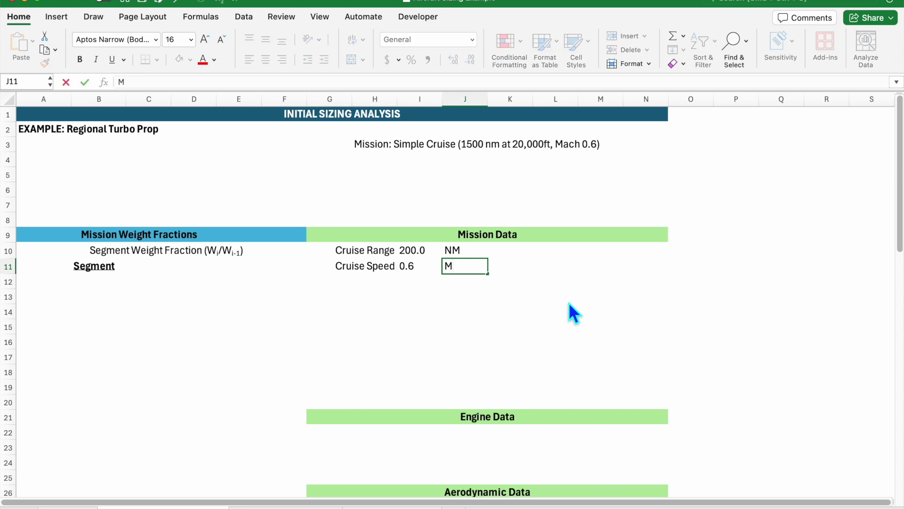
type("ach")
key("Return")
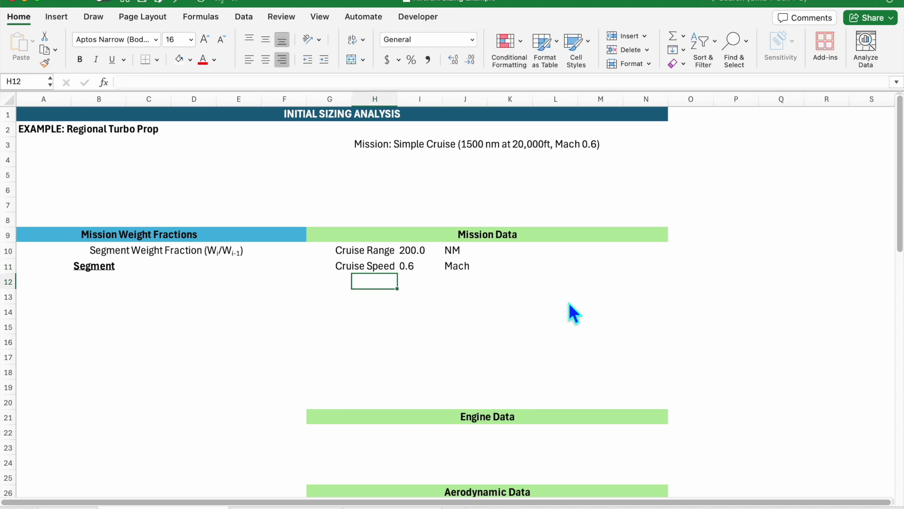
Step: Add a Cruise Altitude row of 20000 ft
type("Cruise A")
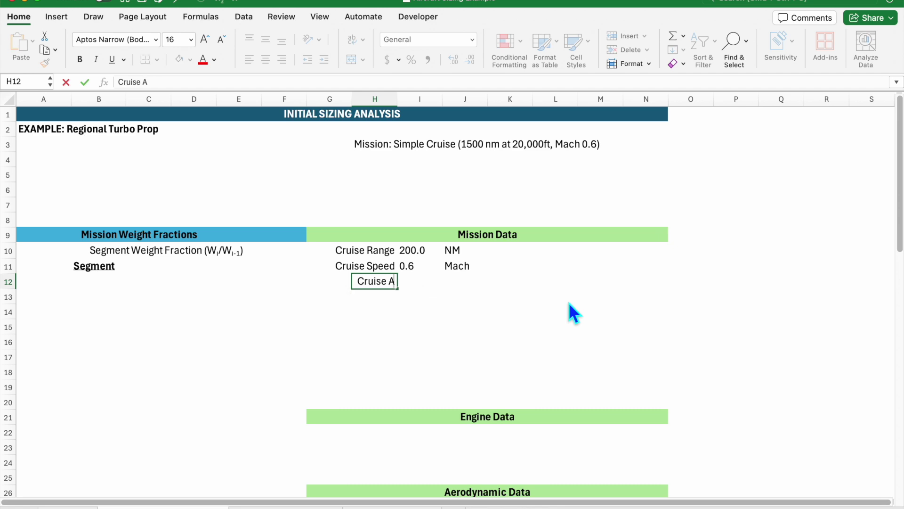
type("ltitude")
key("Tab")
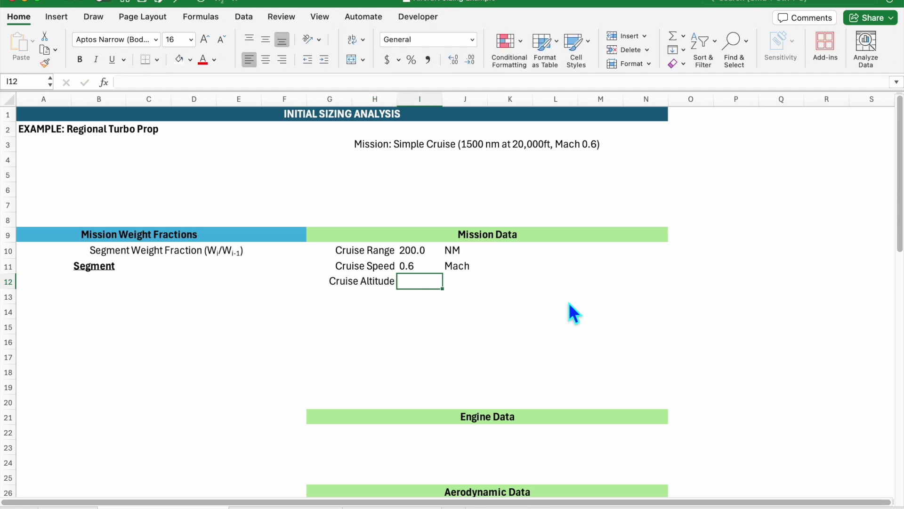
type("20,000")
key("BackSpace")
key("BackSpace")
key("BackSpace")
key("BackSpace")
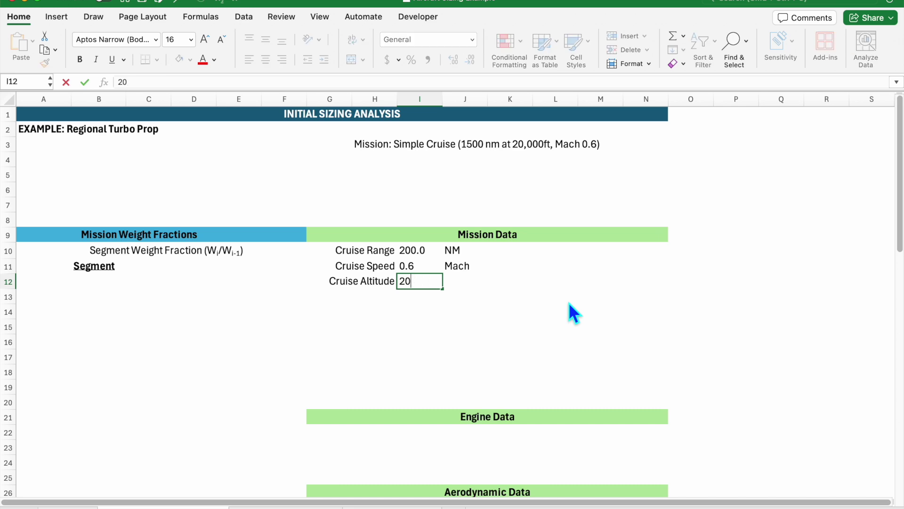
type("000")
key("Tab")
type("ft")
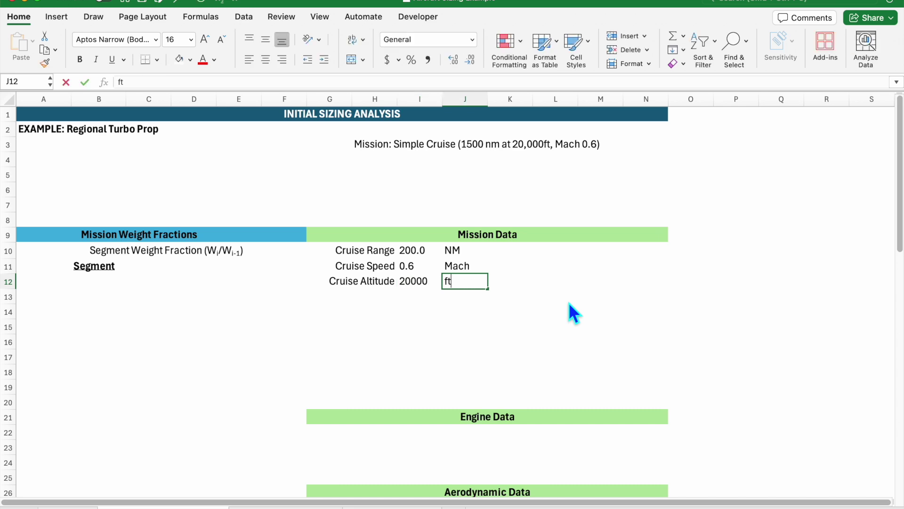
Step: Change the cruise range unit to lowercase nm and reselect the Cruise Range label
key("Up")
key("Up")
type("n")
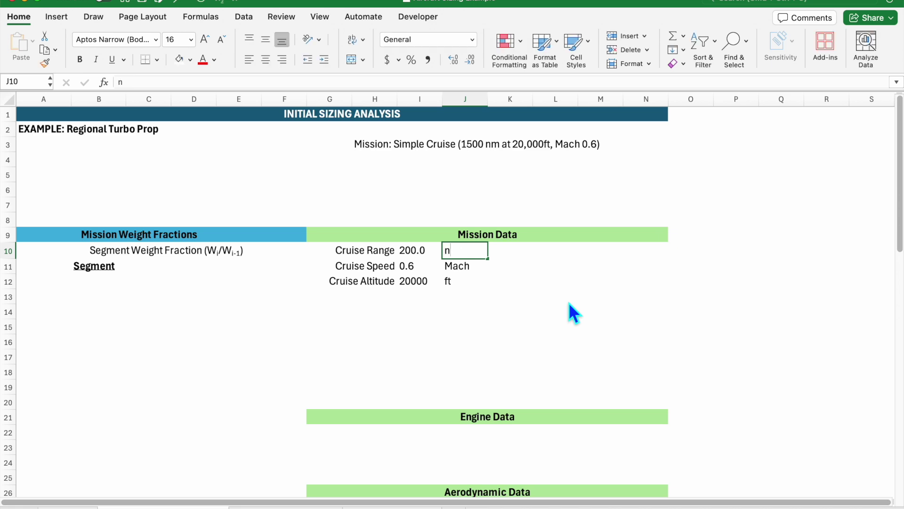
type("m")
key("Return")
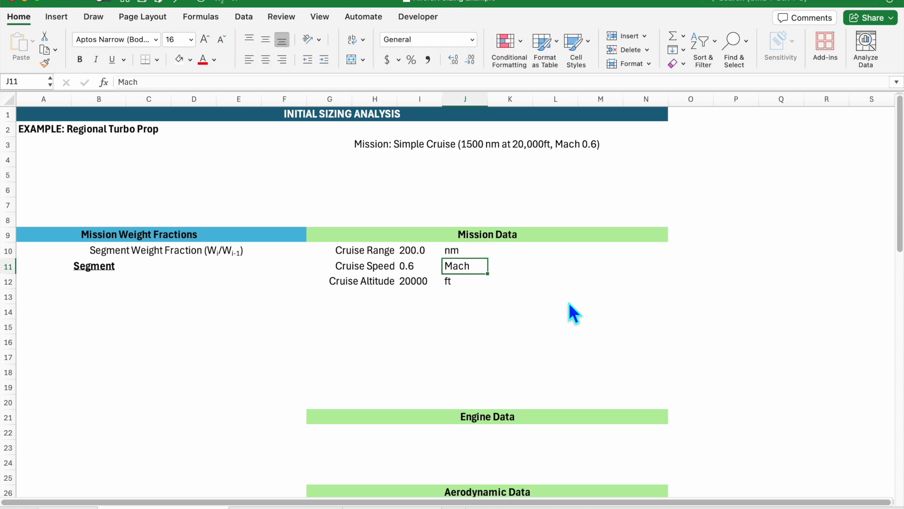
key("Down")
key("Down")
key("Left")
key("Left")
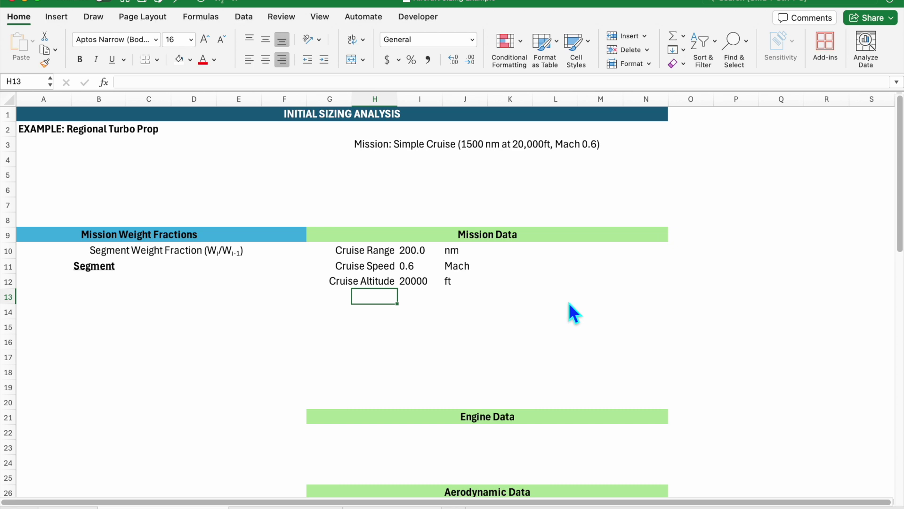
left_click(391, 251)
Step: Add a second Cruise Range row with the conversion formula =I10*6076
left_click_drag(420, 262, 485, 259)
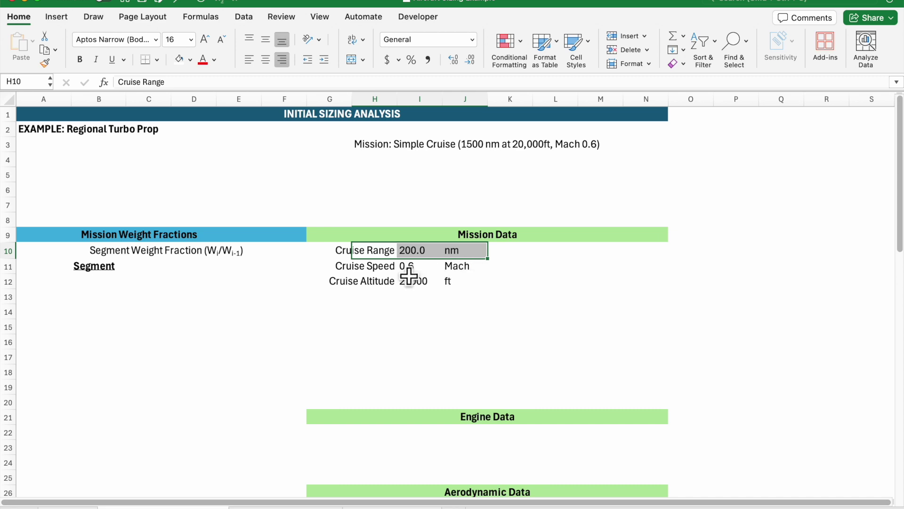
left_click_drag(467, 267, 384, 262)
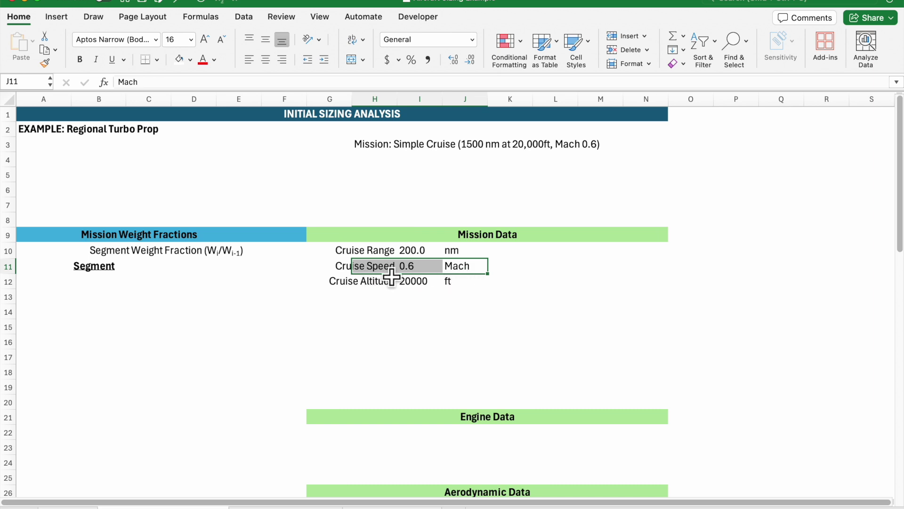
left_click_drag(369, 267, 460, 309)
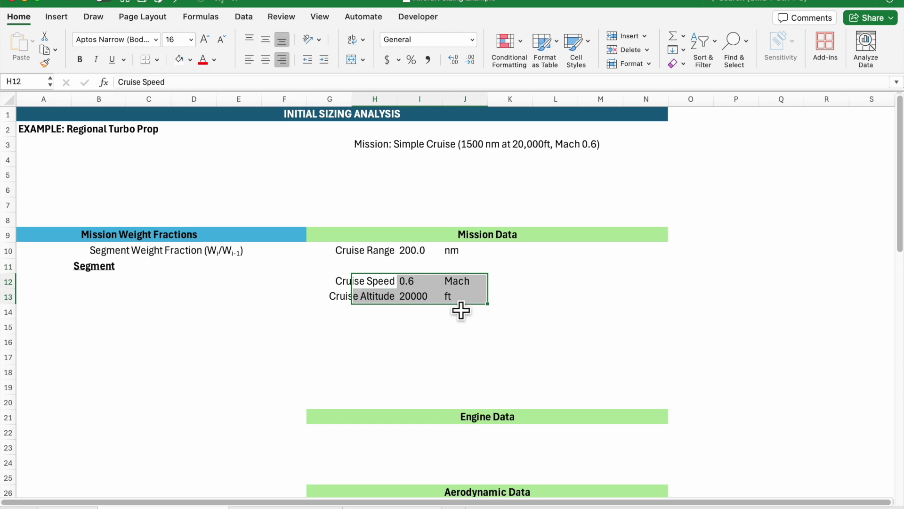
left_click(386, 269)
type("Cruise")
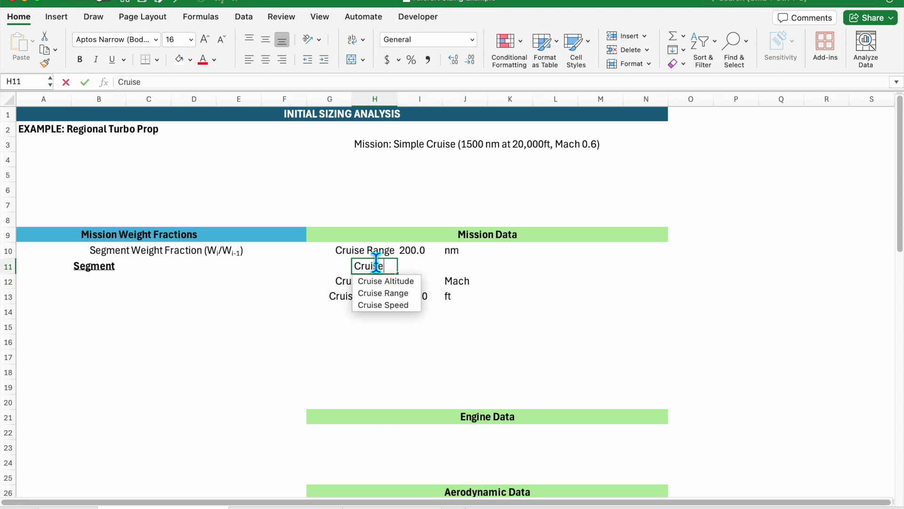
type(" Range")
key("Tab")
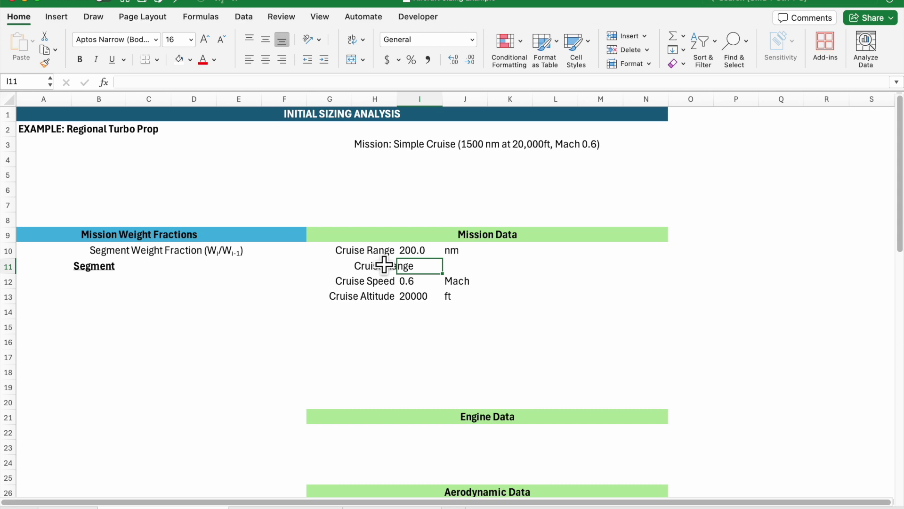
type("=")
key("Up")
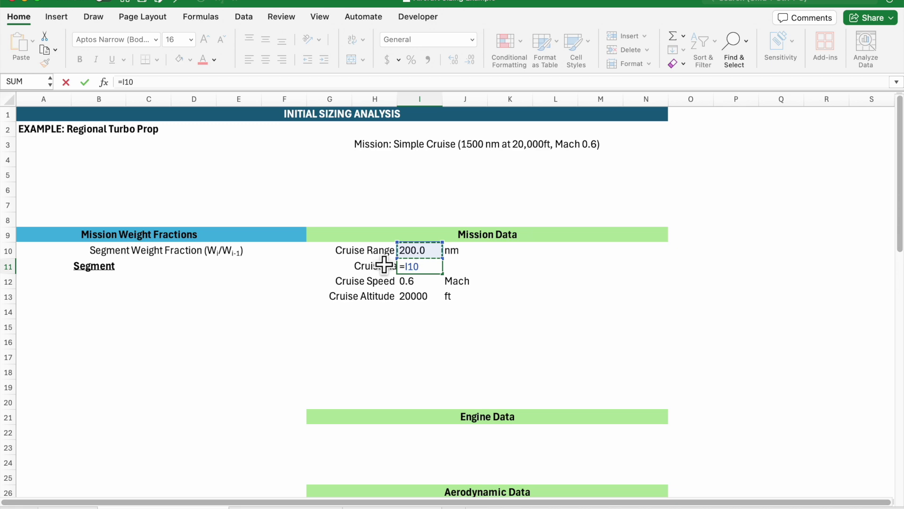
type("*6076")
key("Tab")
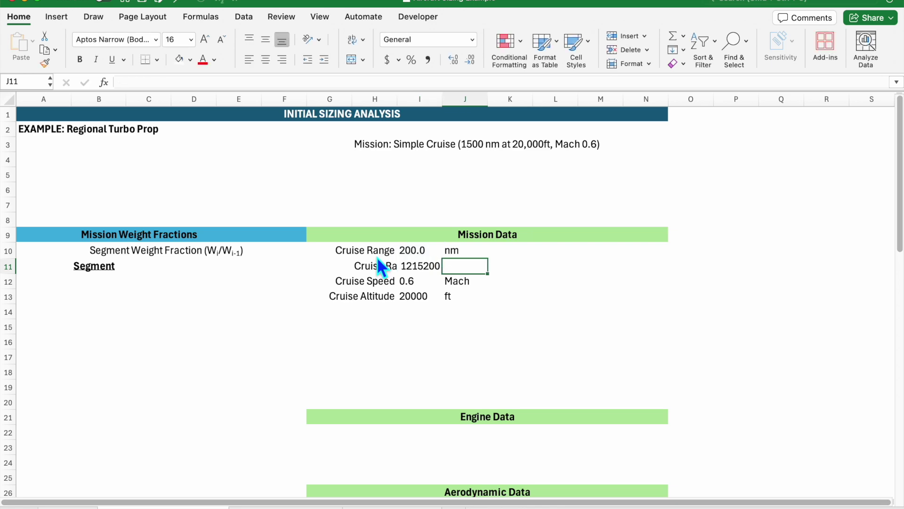
Step: Give the converted range the unit ft and right-align its Cruise Range label
type("ft")
left_click(383, 277)
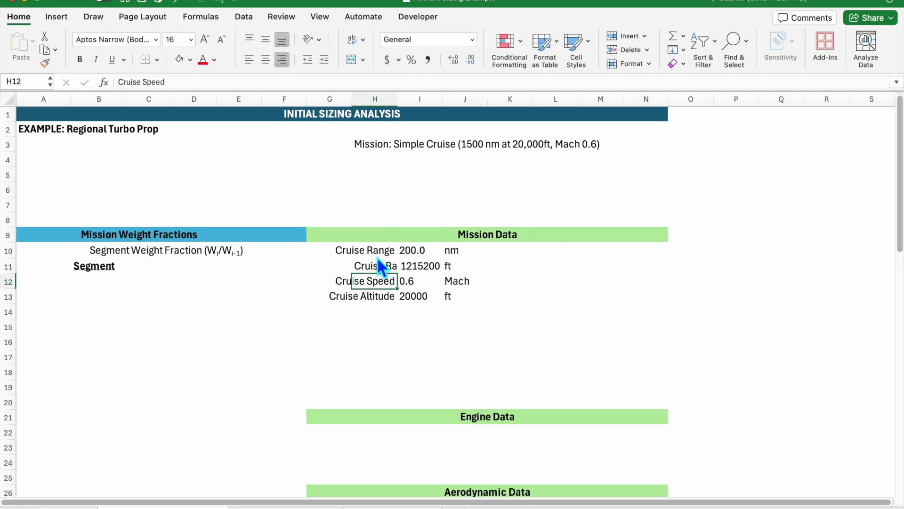
left_click(377, 267)
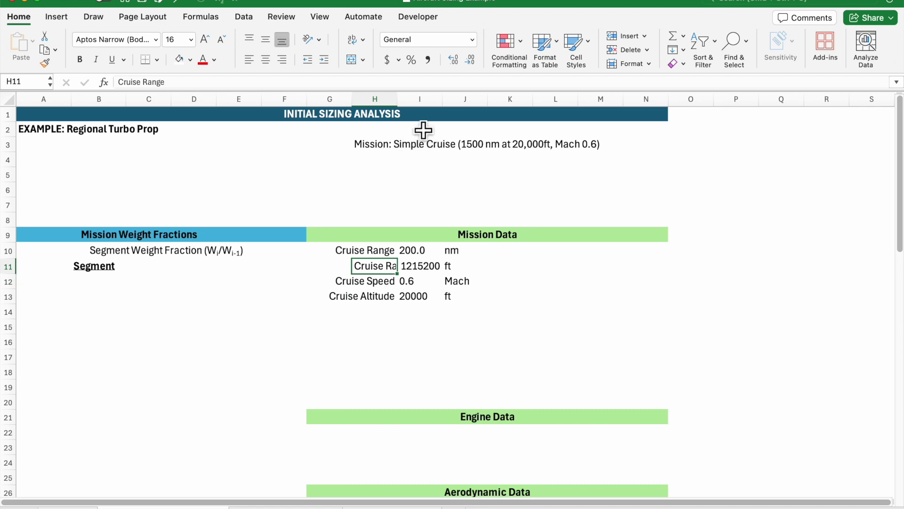
left_click(281, 59)
left_click(389, 303)
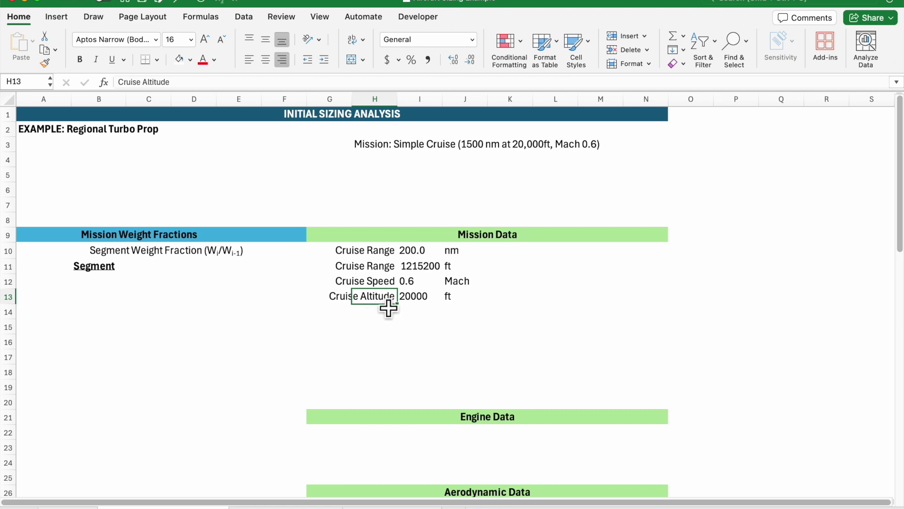
left_click_drag(422, 250, 422, 304)
left_click(430, 327)
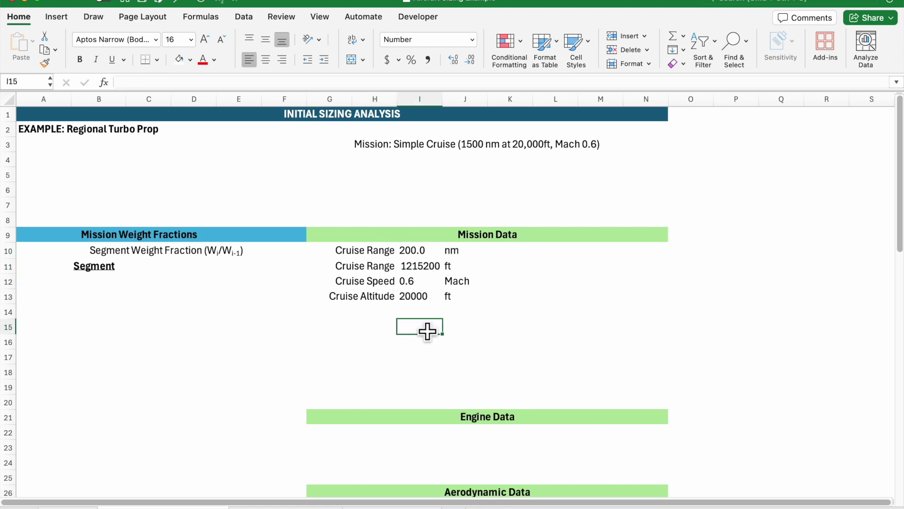
Step: Show the cruise range as 200 with no decimal and right-align the four Mission Data values
left_click(429, 254)
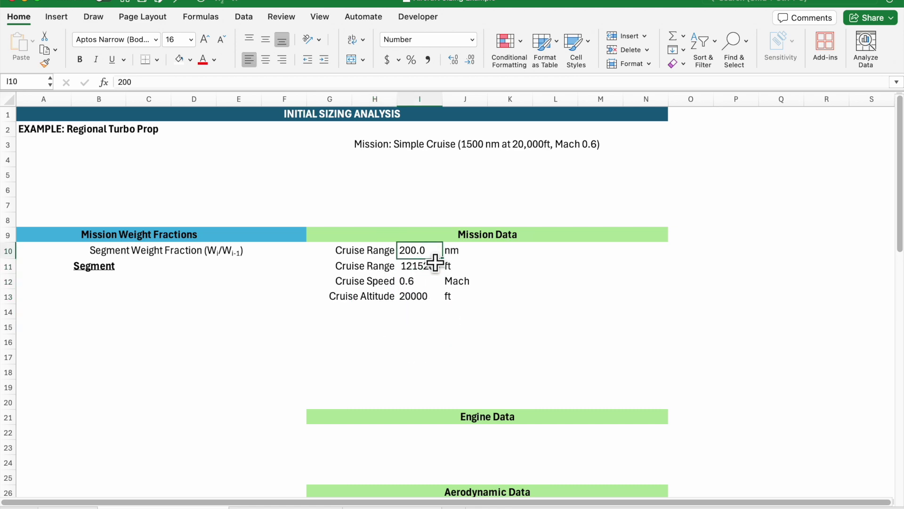
left_click(472, 62)
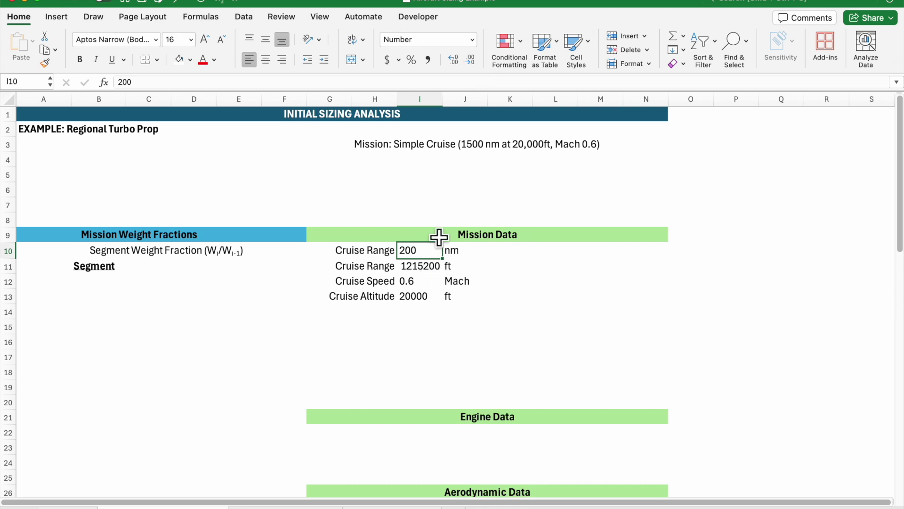
left_click_drag(416, 297, 422, 252)
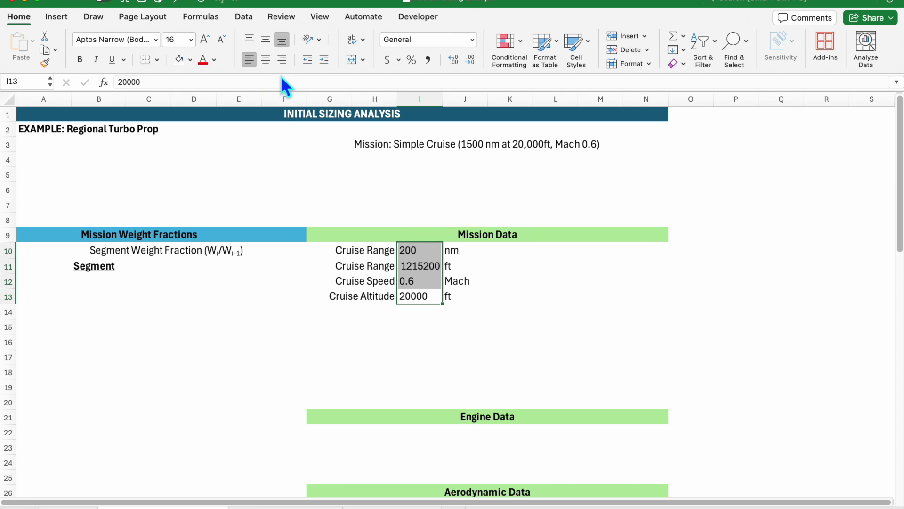
left_click(285, 62)
left_click(495, 300)
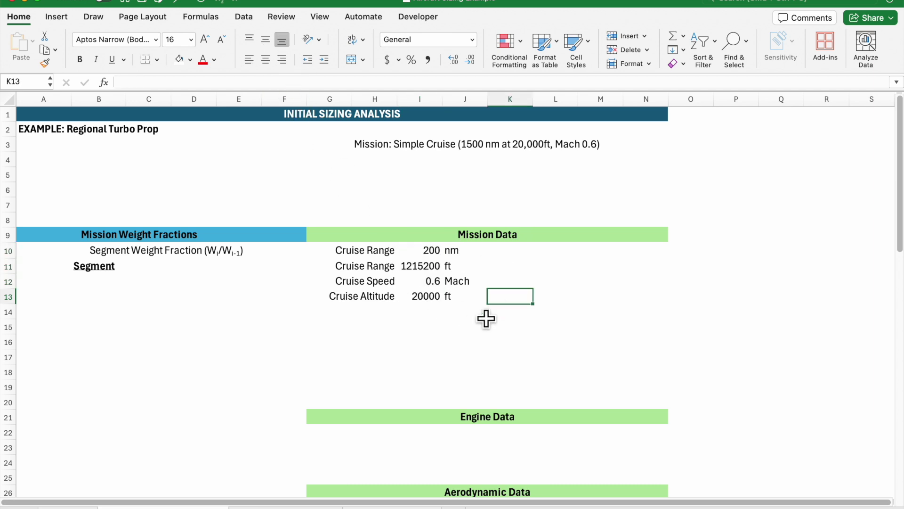
left_click(377, 315)
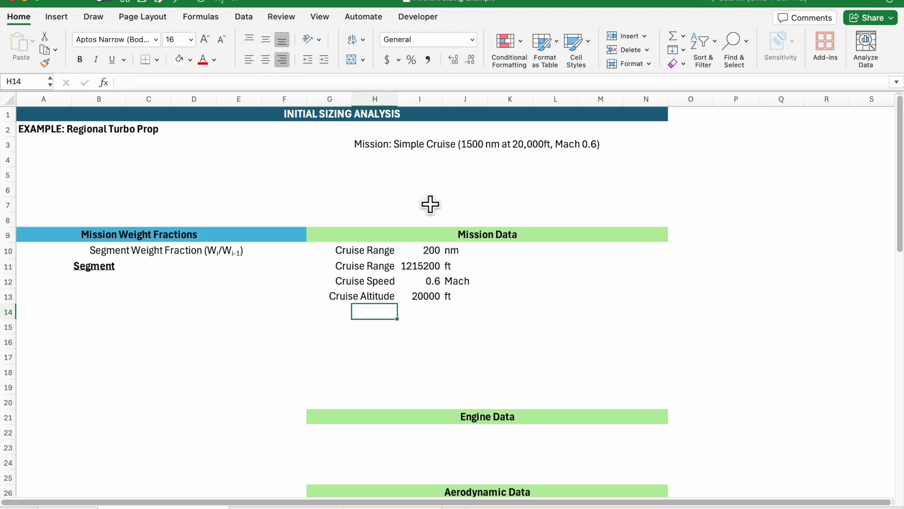
Step: Scroll down to the Engine Data section, then switch to the aircraft sizing PDF
scroll(432, 298, "down", 3)
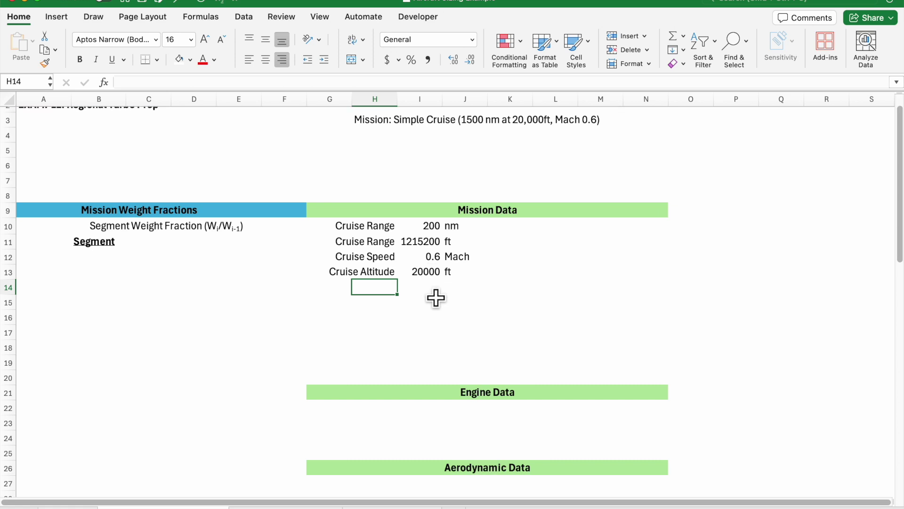
scroll(417, 291, "down", 1)
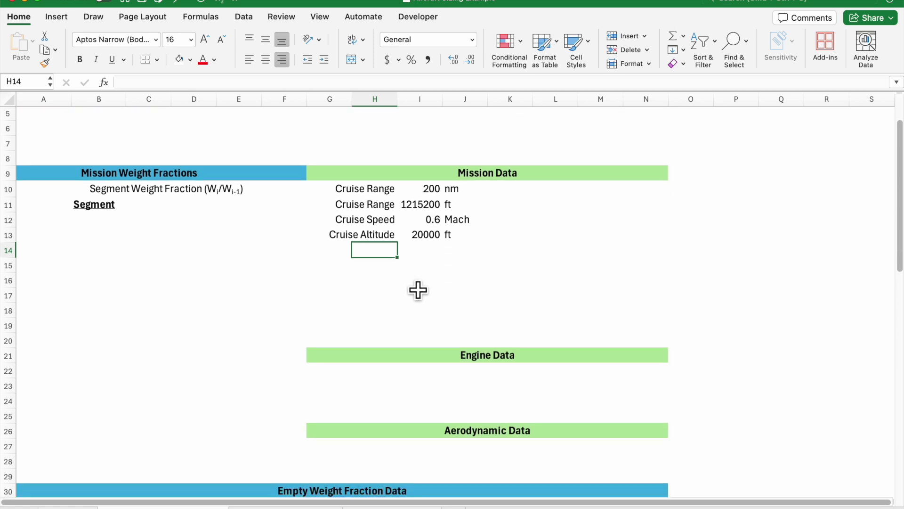
scroll(417, 290, "down", 1)
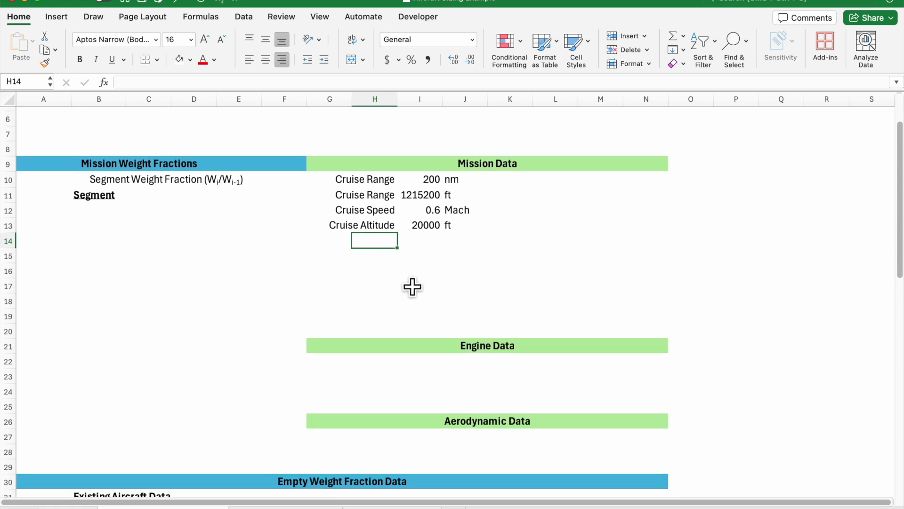
left_click(394, 369)
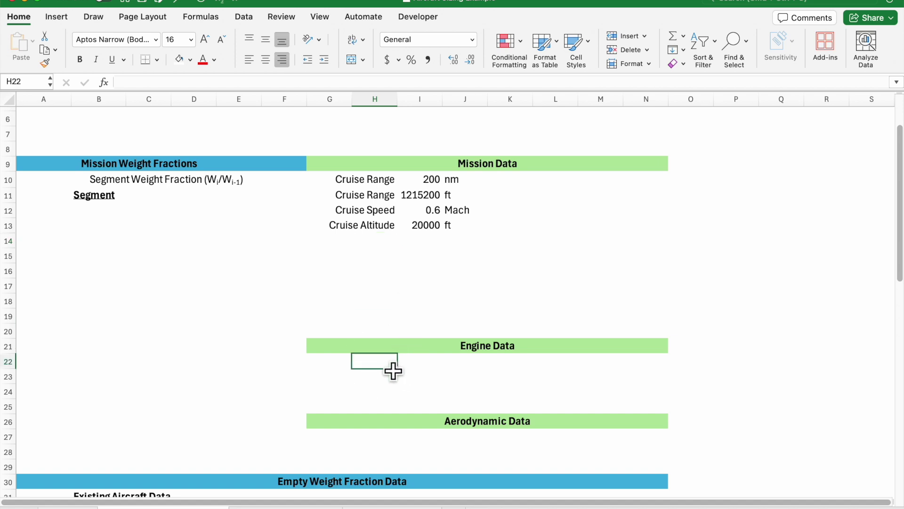
scroll(392, 373, "down", 1)
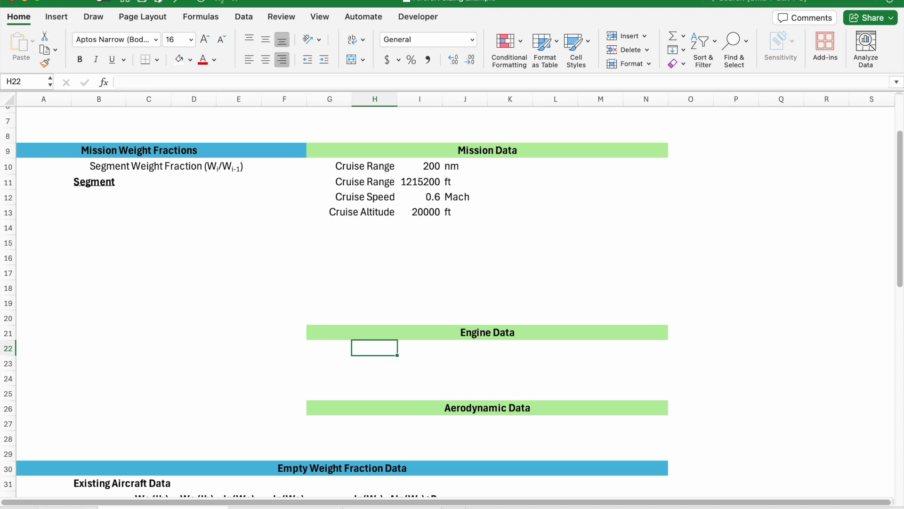
key("super+Tab")
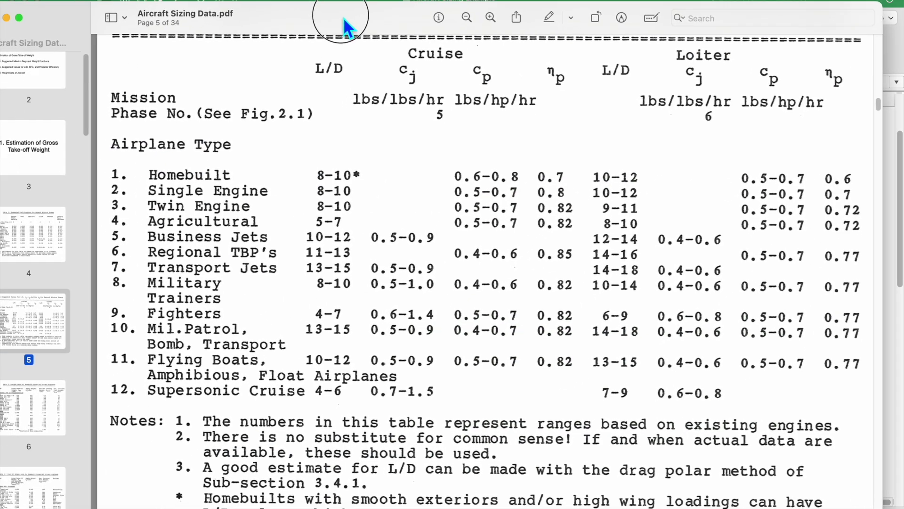
Step: Scroll page 5 to Table 2.2 and highlight the Regional TBP's row
scroll(340, 83, "up", 3)
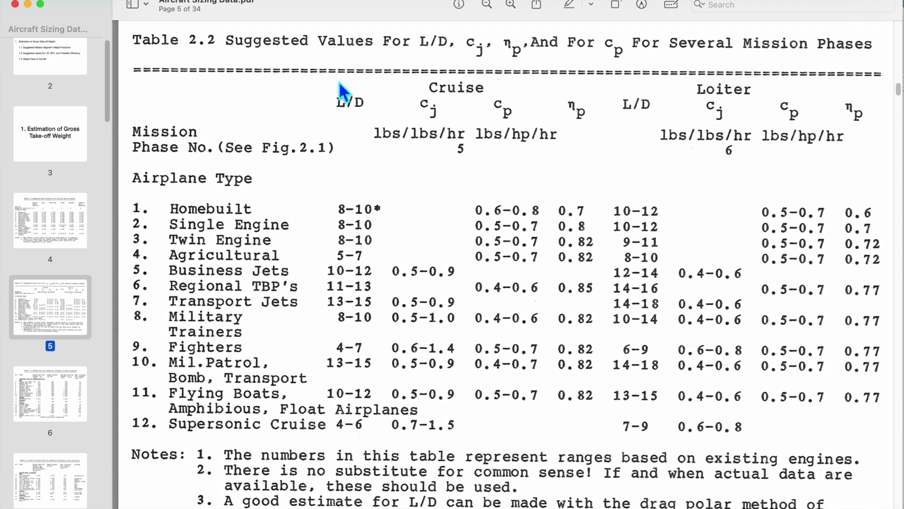
scroll(340, 83, "up", 1)
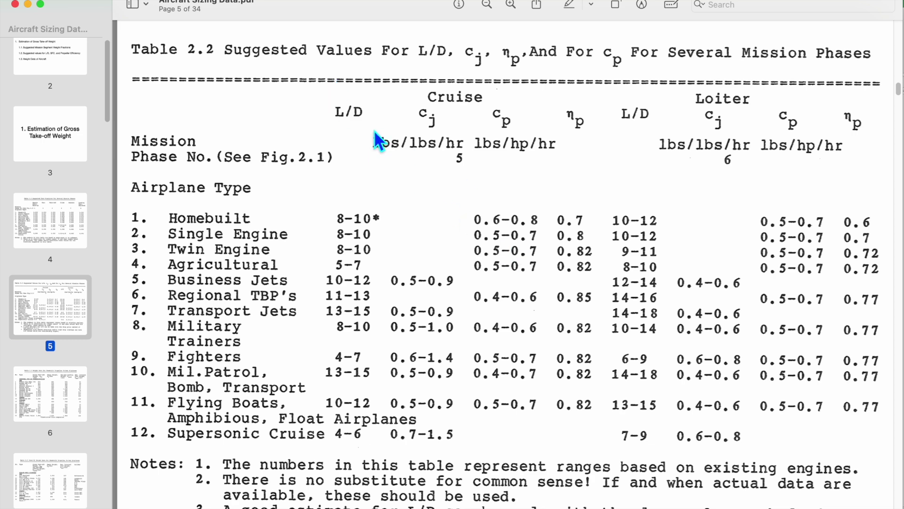
scroll(287, 187, "down", 1)
scroll(287, 188, "down", 5)
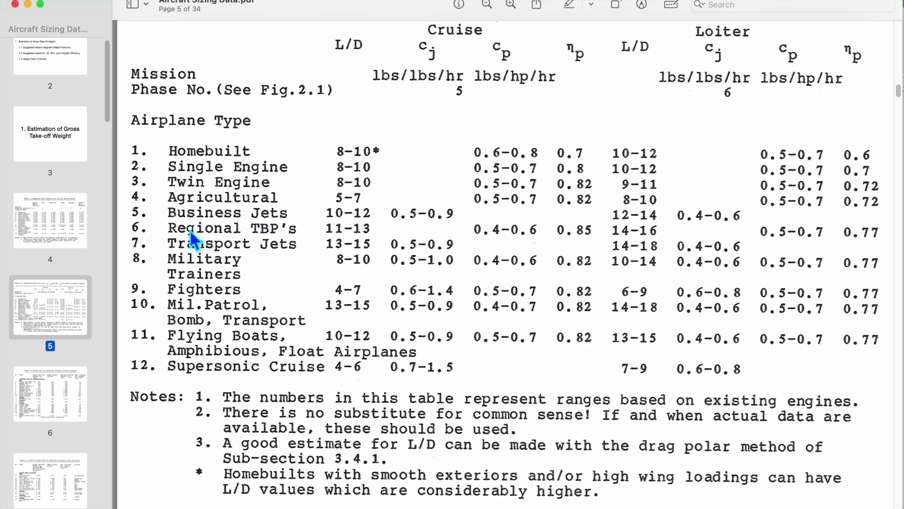
left_click_drag(184, 226, 304, 241)
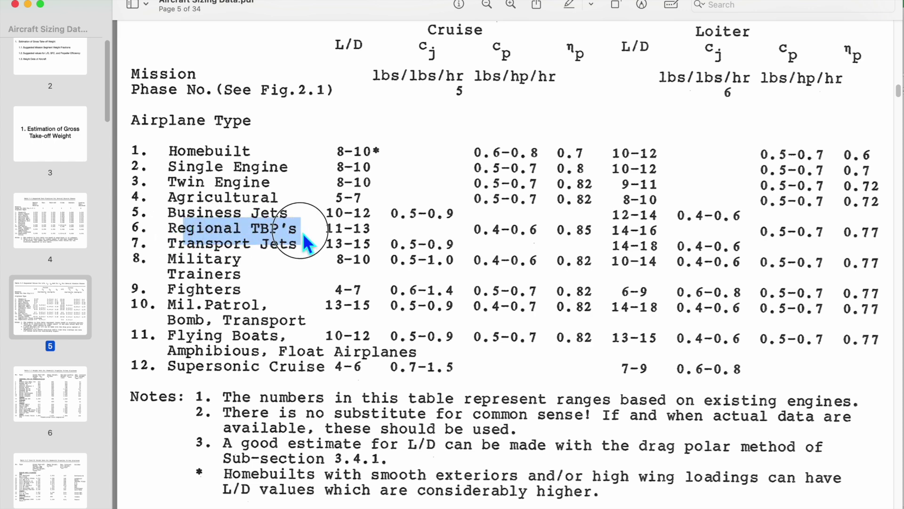
scroll(330, 188, "up", 2)
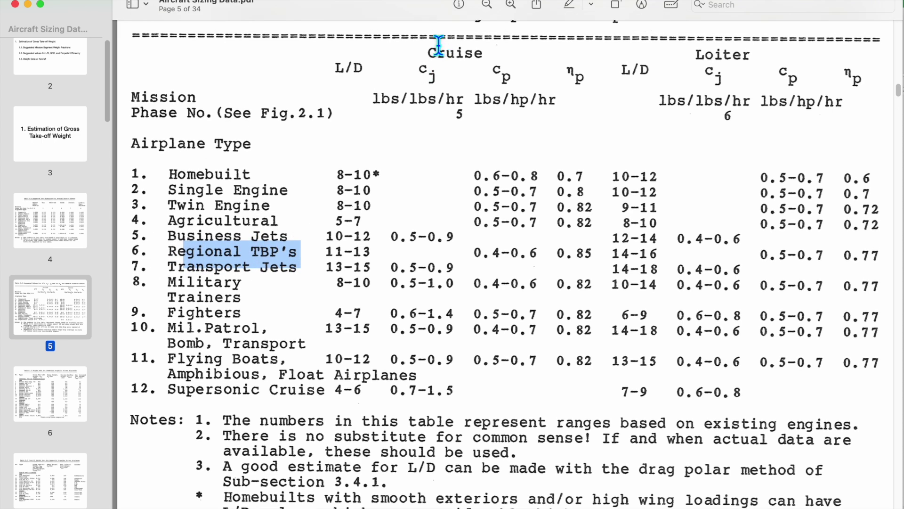
Step: Highlight the Regional TBP's cruise L/D of 11-13 and cp of 0.4-0.6, then clear the highlight
left_click_drag(332, 252, 372, 264)
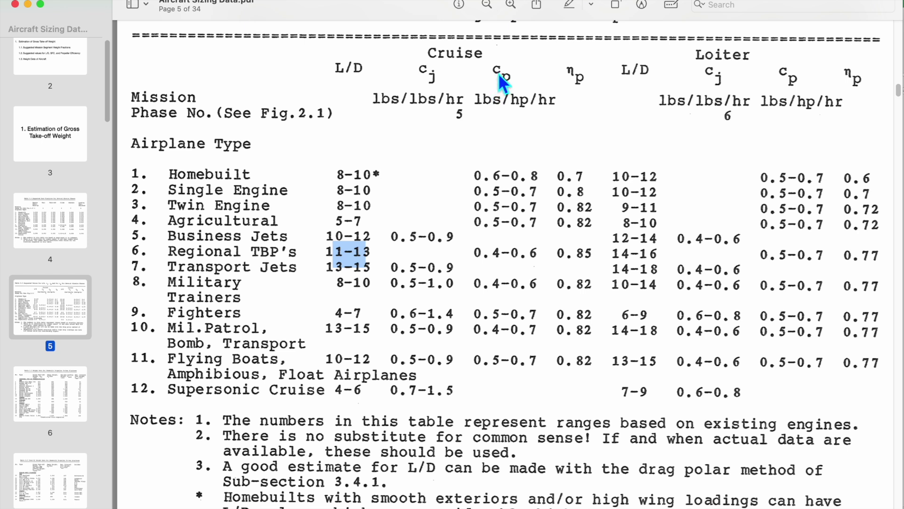
left_click_drag(475, 254, 540, 255)
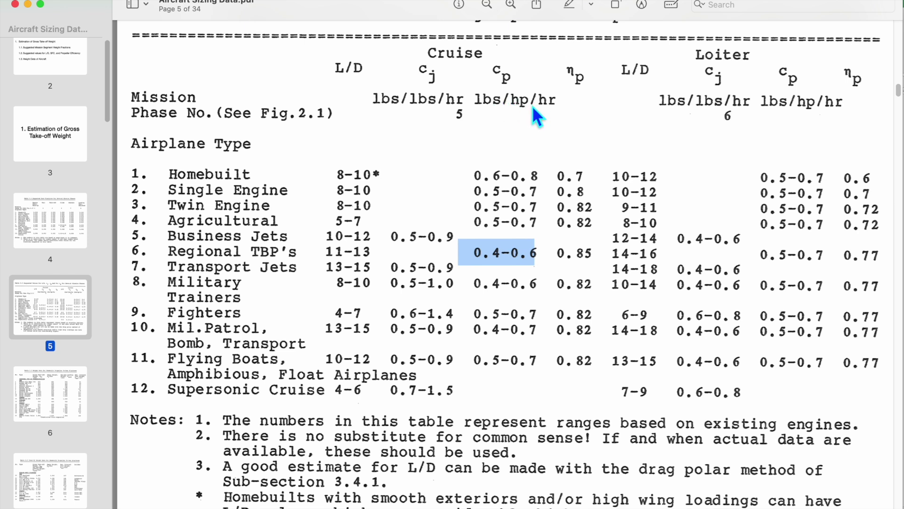
left_click(489, 258)
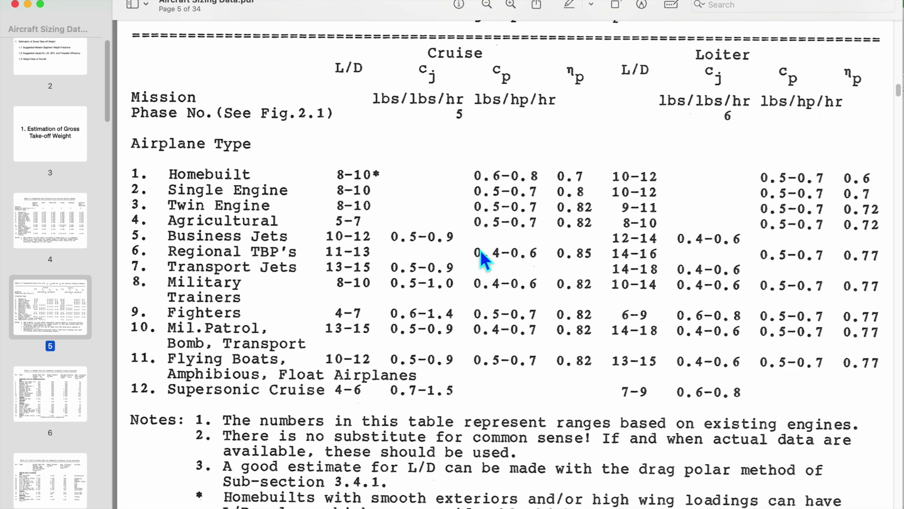
scroll(476, 253, "down", 1)
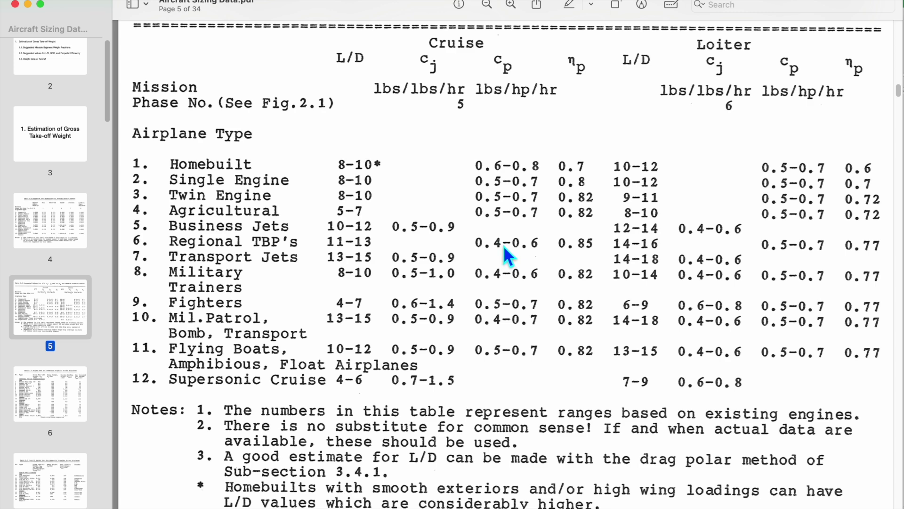
scroll(495, 245, "up", 1)
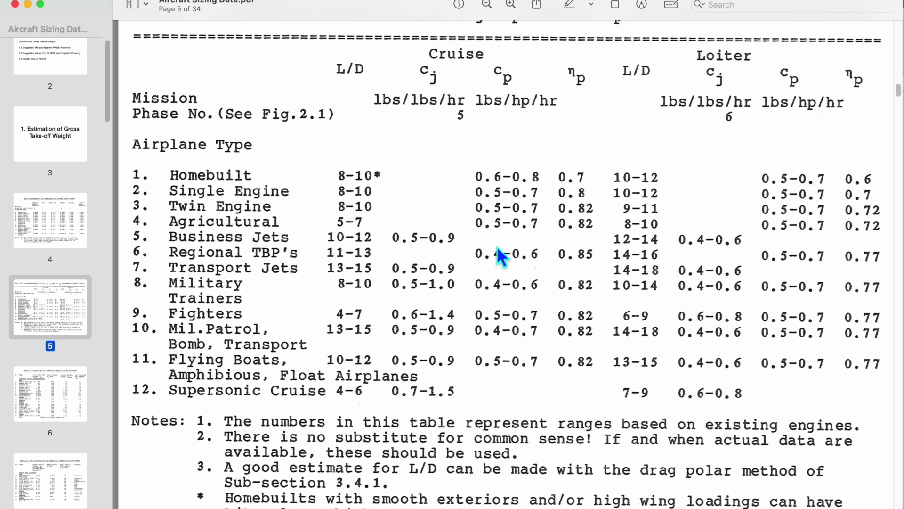
mouse_move(586, 261)
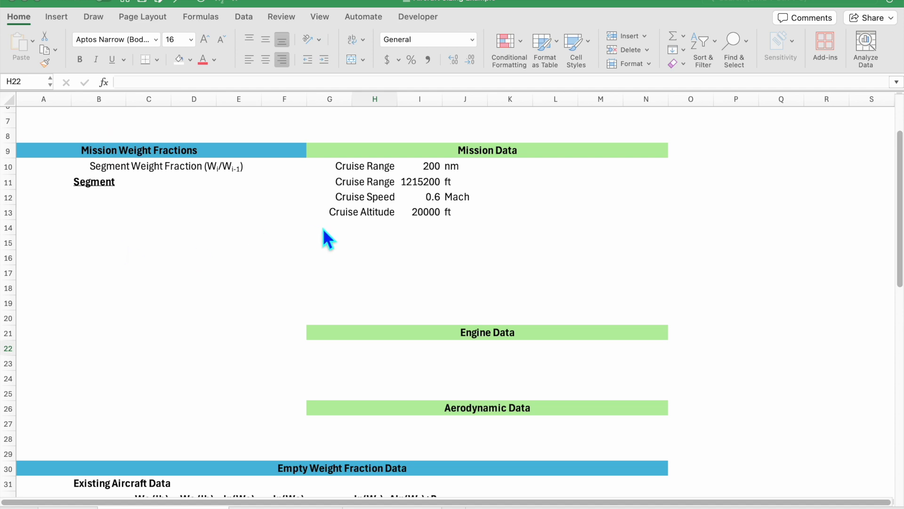
Step: Enter the SFC row in H22:J22 with value 0.5 and unit lb/hr/hp
left_click(397, 351)
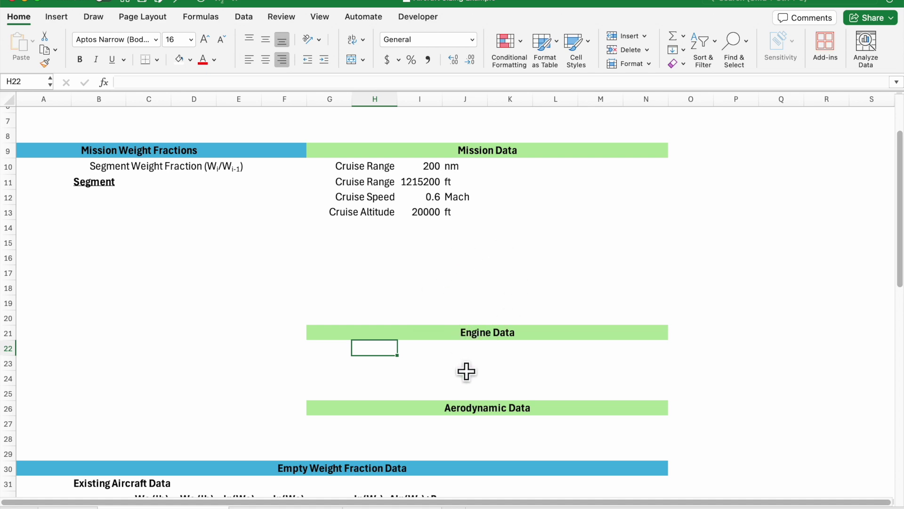
type("SFC")
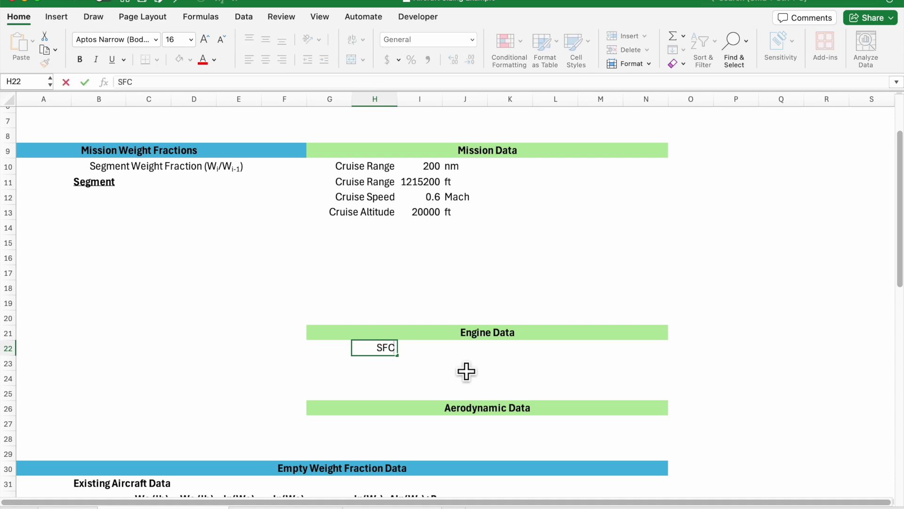
key("Tab")
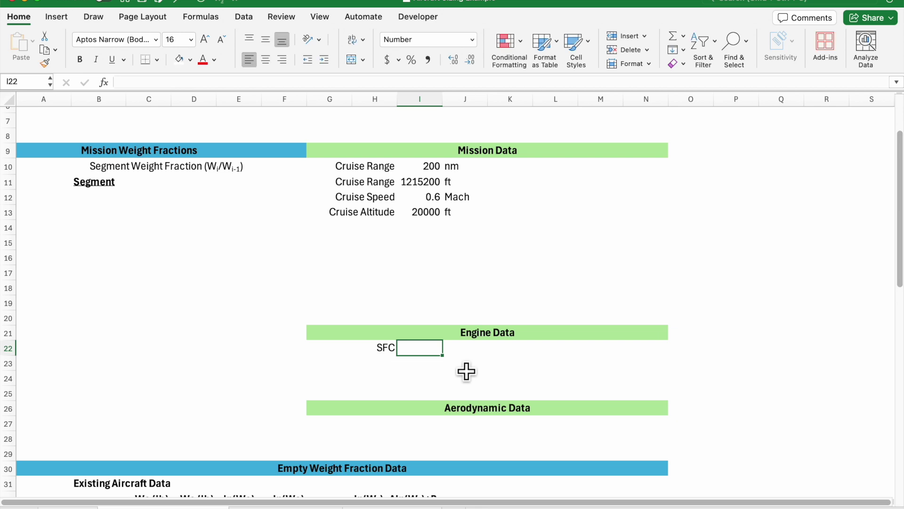
type("0.5")
key("Tab")
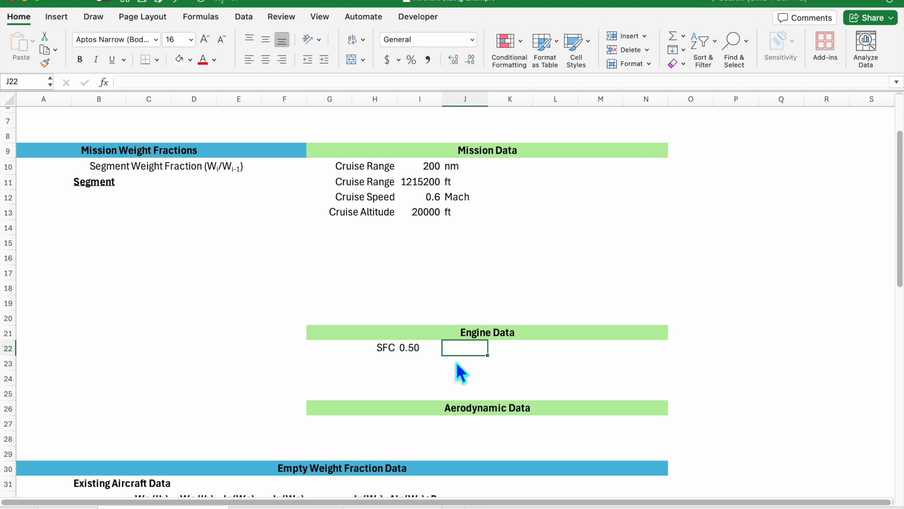
type("lb/")
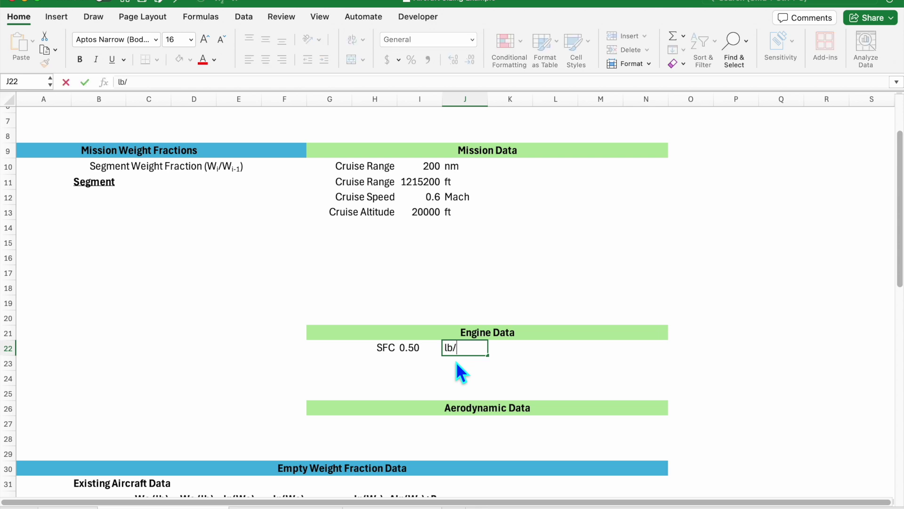
type("hr/hp")
key("Return")
key("Left")
key("Down")
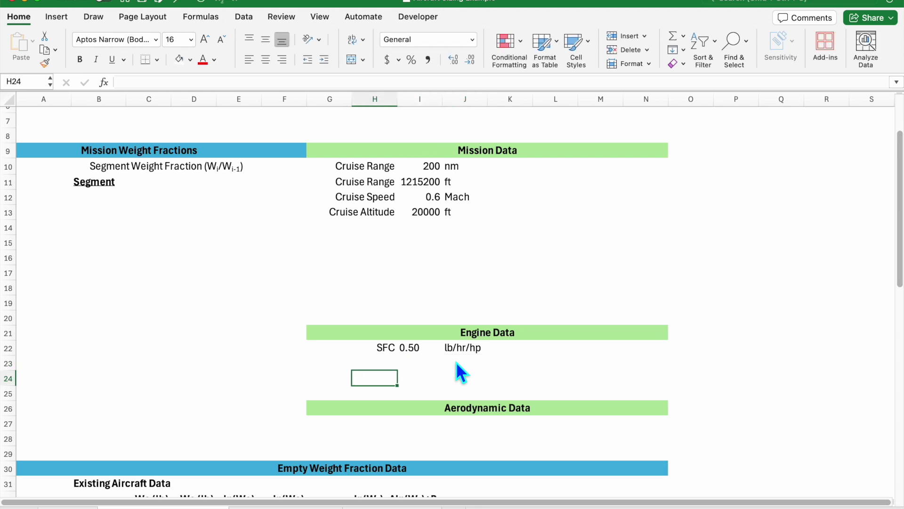
Step: Enter the Prop Efficiency row in H24:J24 with value 0.85 and a unitless dash
key("super+r")
type("Prop")
key("BackSpace")
key("BackSpace")
key("BackSpace")
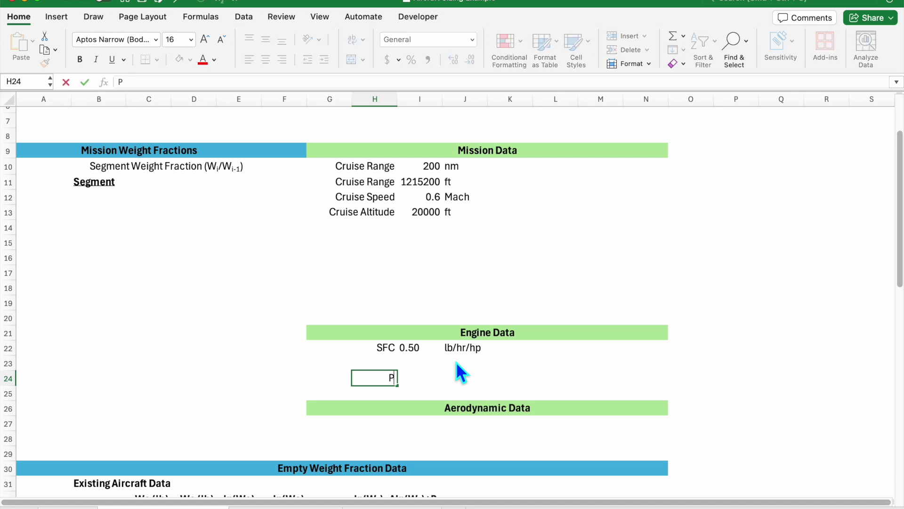
type("rop Effiic")
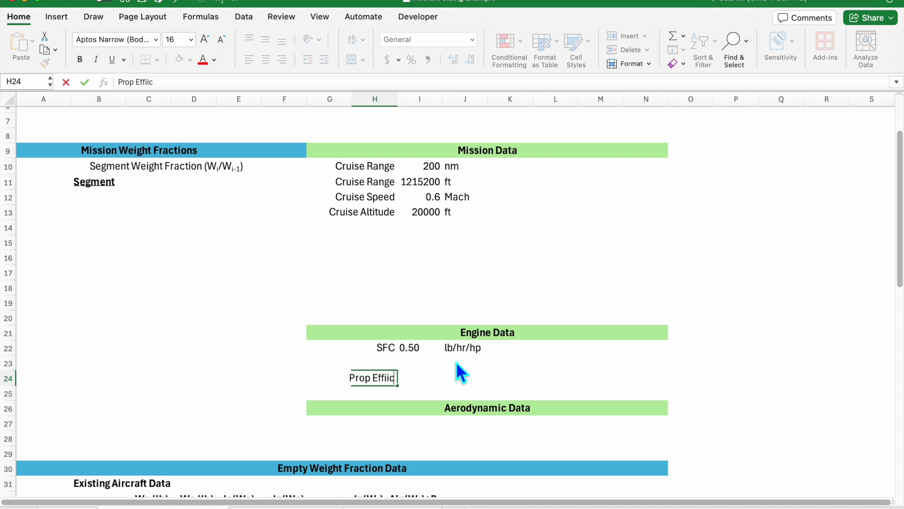
key("BackSpace")
key("BackSpace")
type("ciency")
key("Tab")
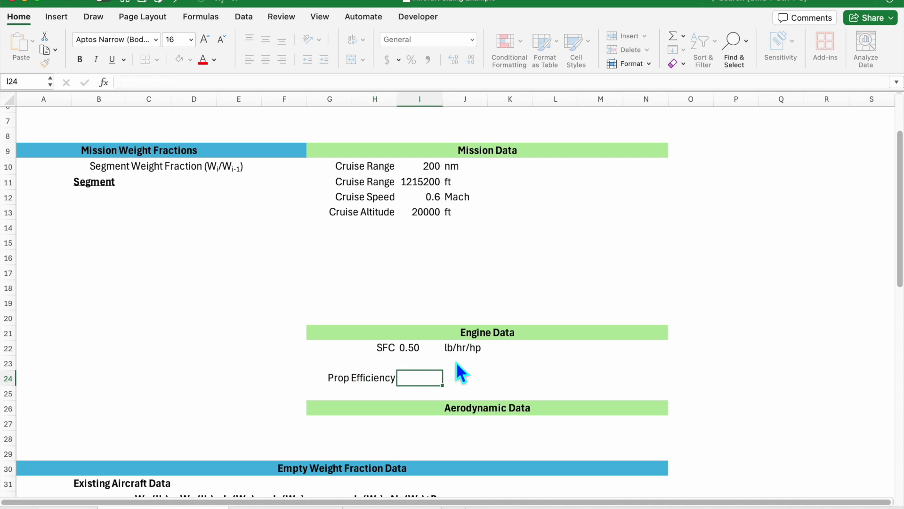
type("0.85")
key("Tab")
type("-")
left_click(438, 382)
key("Escape")
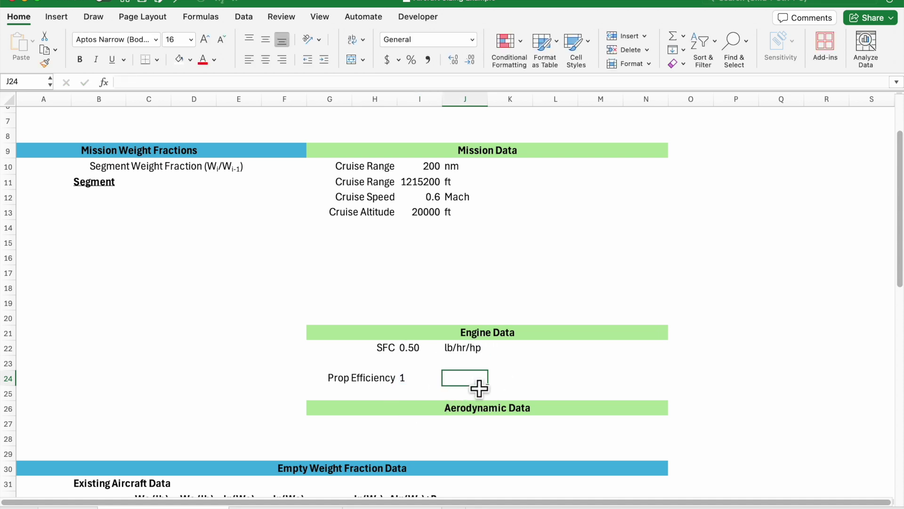
type("-")
key("shift+Tab")
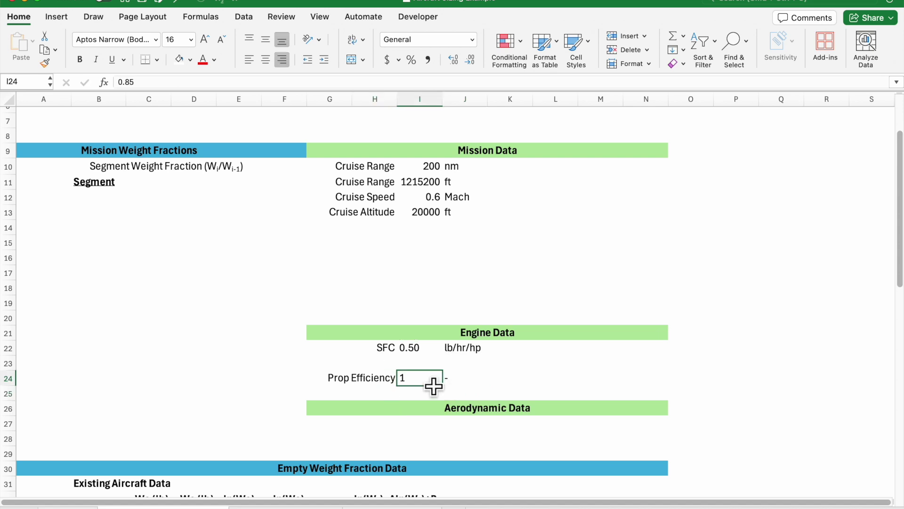
Step: Show the efficiency with two decimal places as 0.85
left_click(457, 62)
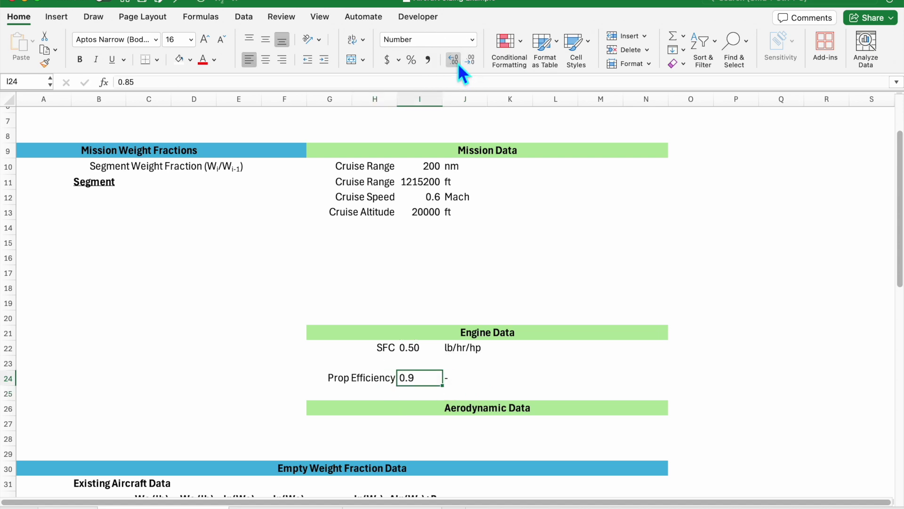
left_click(457, 62)
left_click(437, 352)
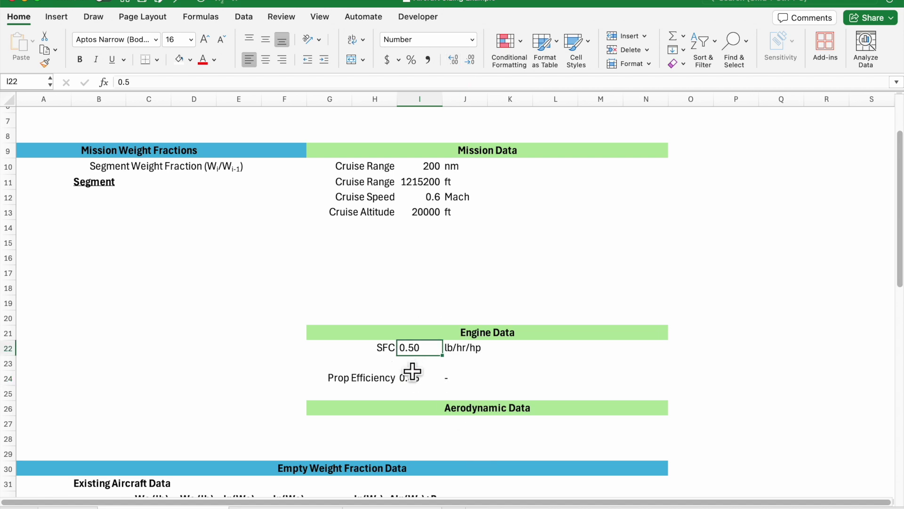
left_click(392, 363)
Step: Add a second SFC row in H23:J23 with formula =I22/3600 and unit lb/s/hp
type("SFC")
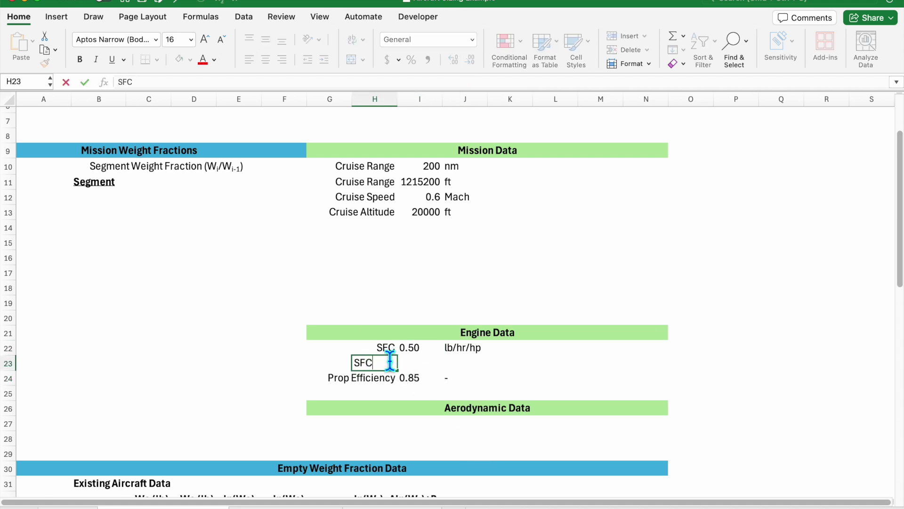
left_click(423, 363)
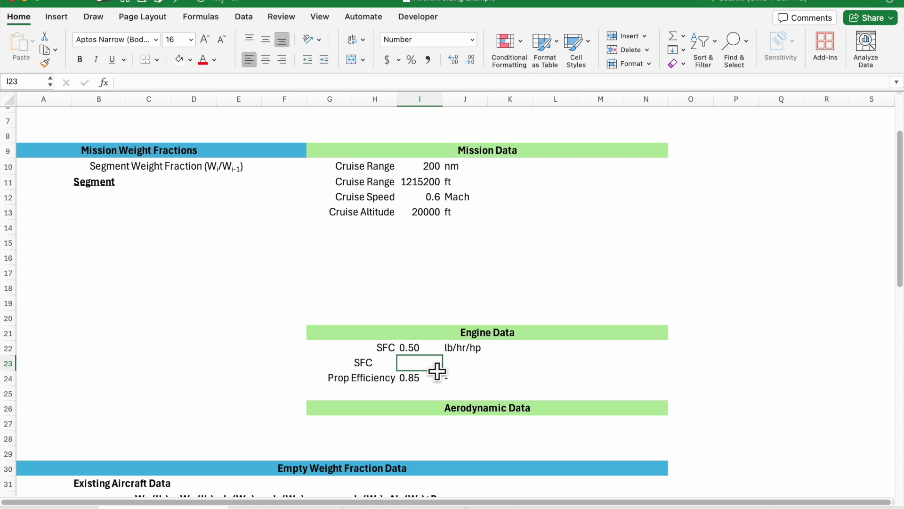
type("=")
key("Up")
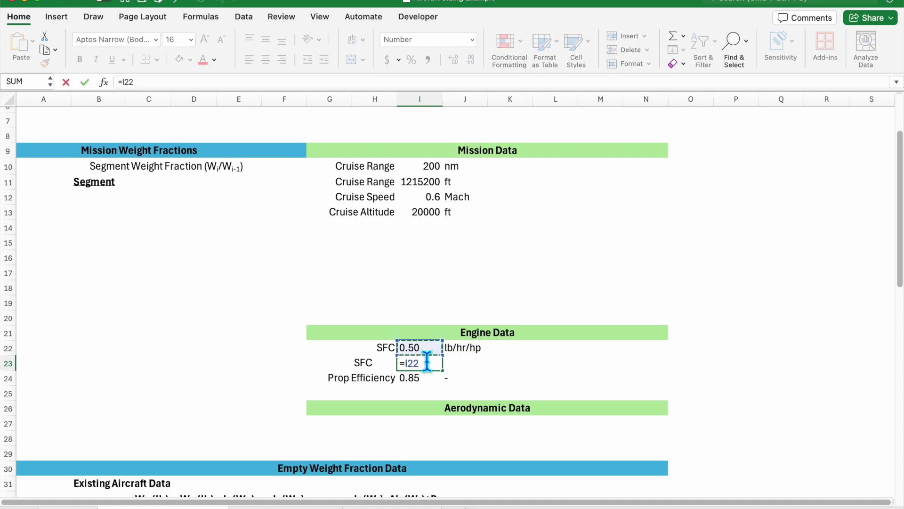
type("/3600")
key("Return")
left_click(464, 366)
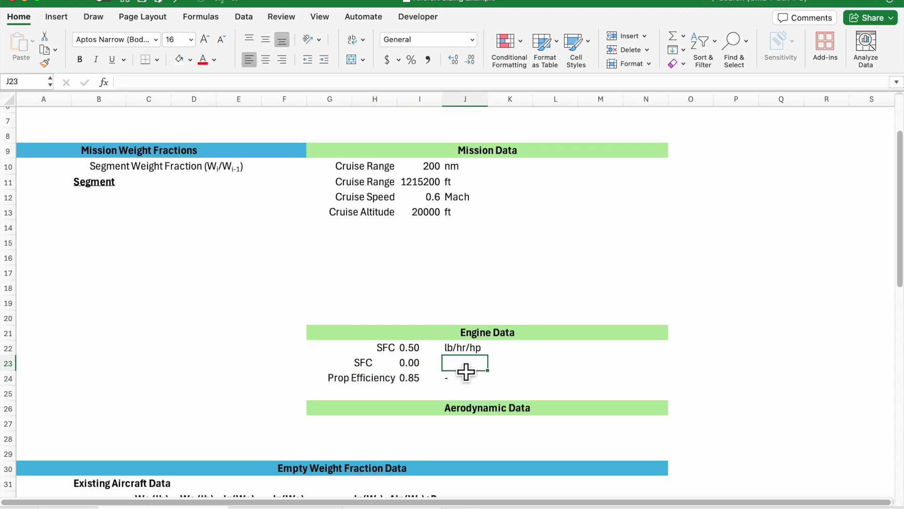
type("lb/s")
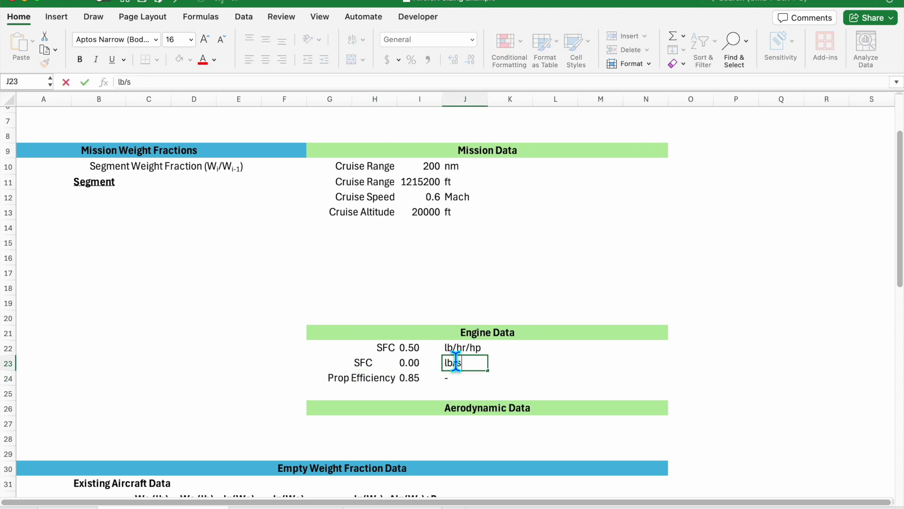
type("/hp")
key("Return")
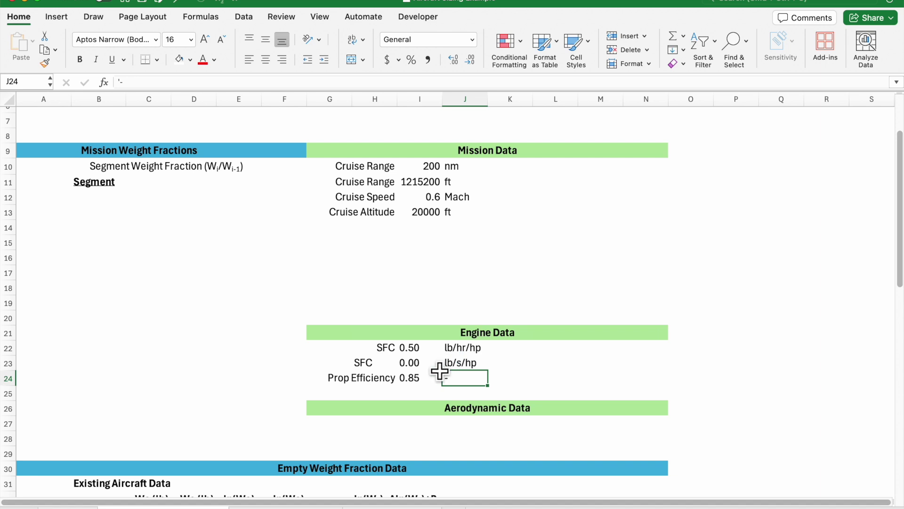
Step: Format the converted SFC in I23 in scientific notation as 1.39E-04
left_click(438, 368)
left_click(457, 65)
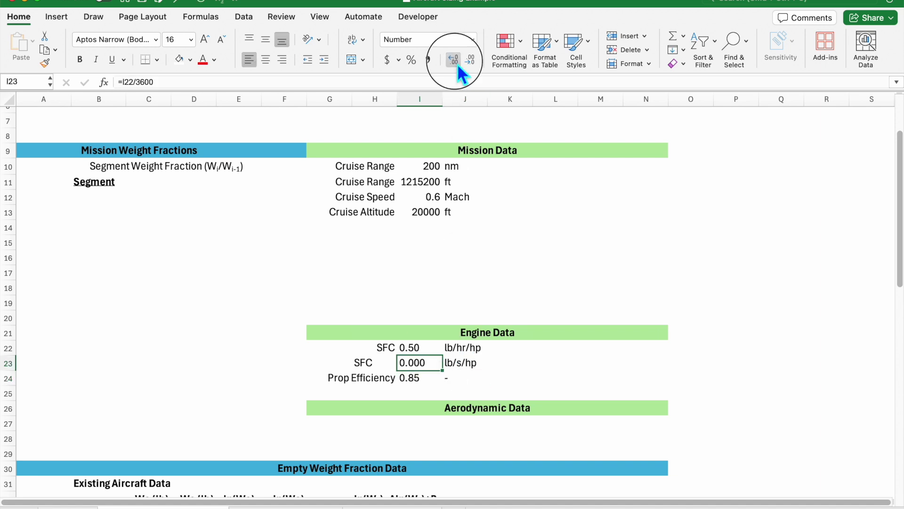
left_click(457, 65)
left_click(458, 65)
left_click(471, 40)
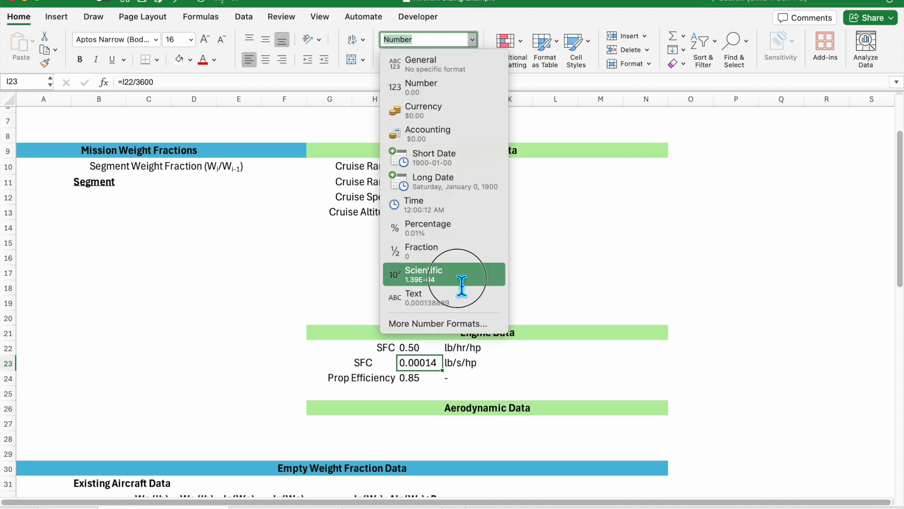
key("Escape")
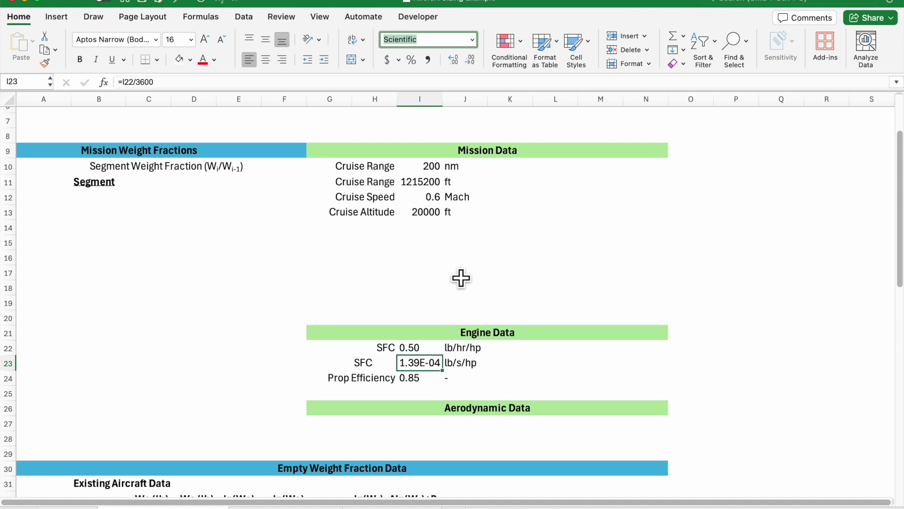
left_click(453, 61)
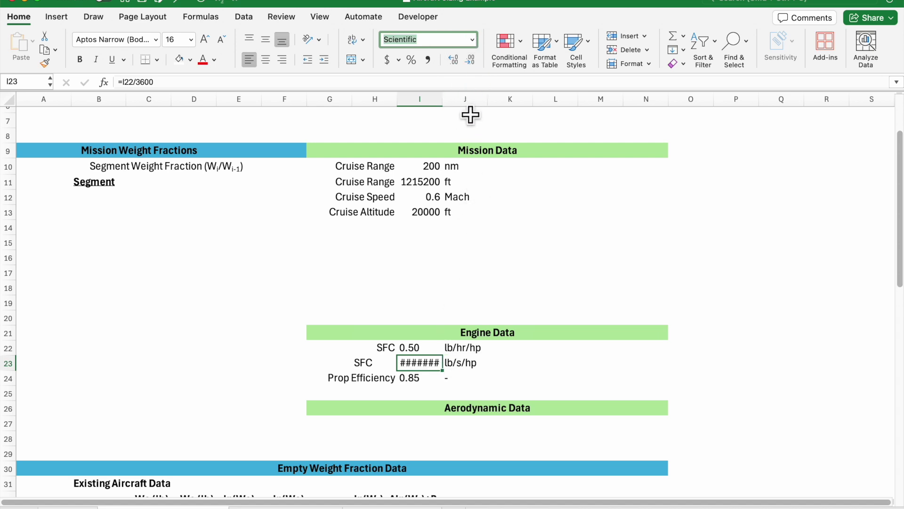
left_click(476, 61)
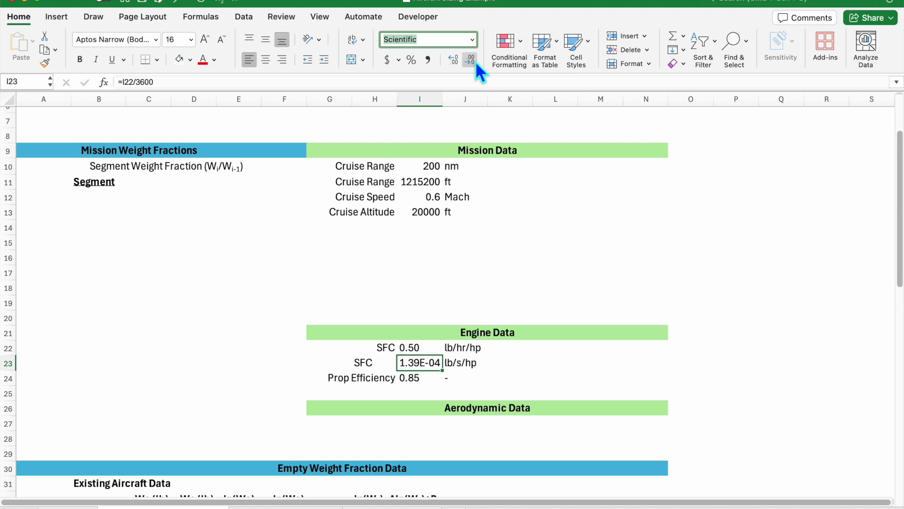
Step: Right-align the Engine Data values in I22:I24
left_click(392, 370)
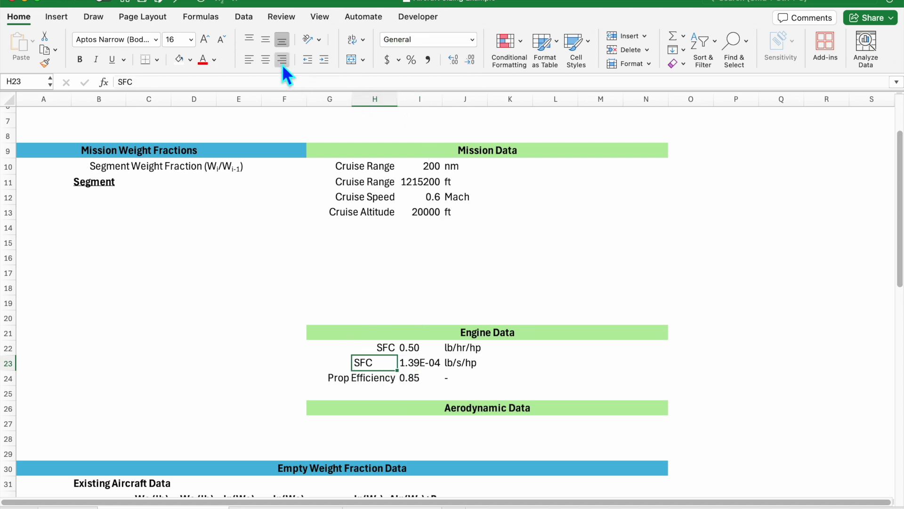
left_click_drag(409, 348, 414, 379)
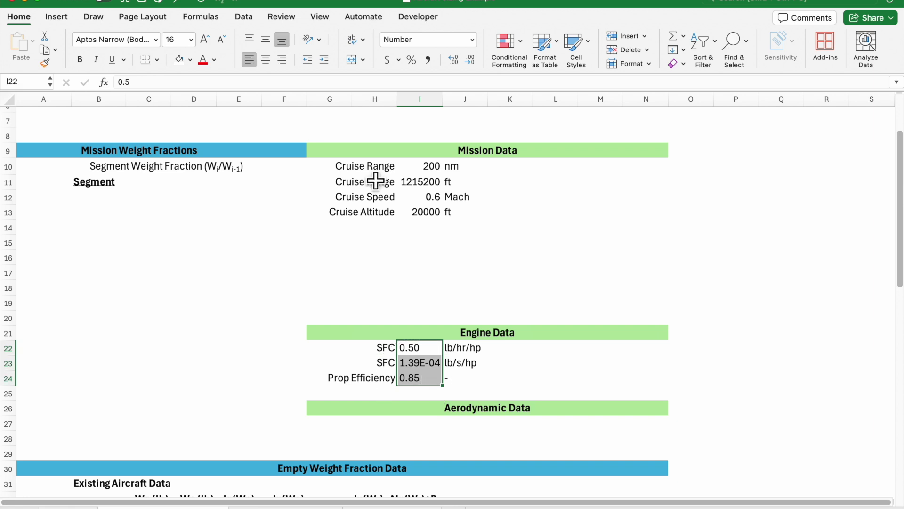
left_click(285, 63)
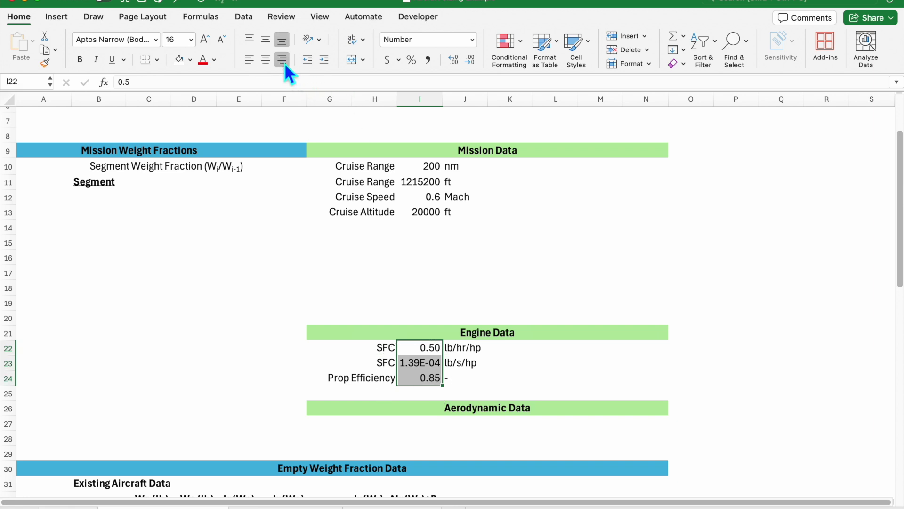
left_click(469, 310)
scroll(468, 314, "down", 1)
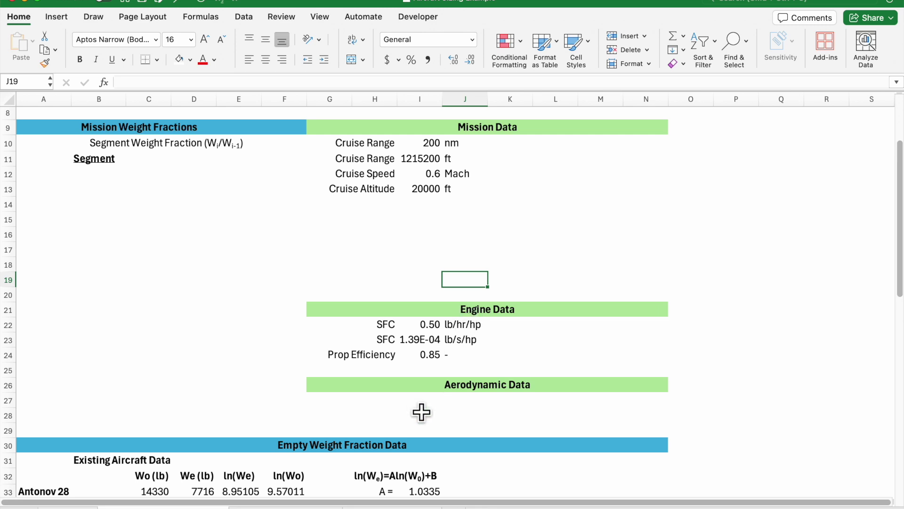
scroll(412, 413, "up", 1)
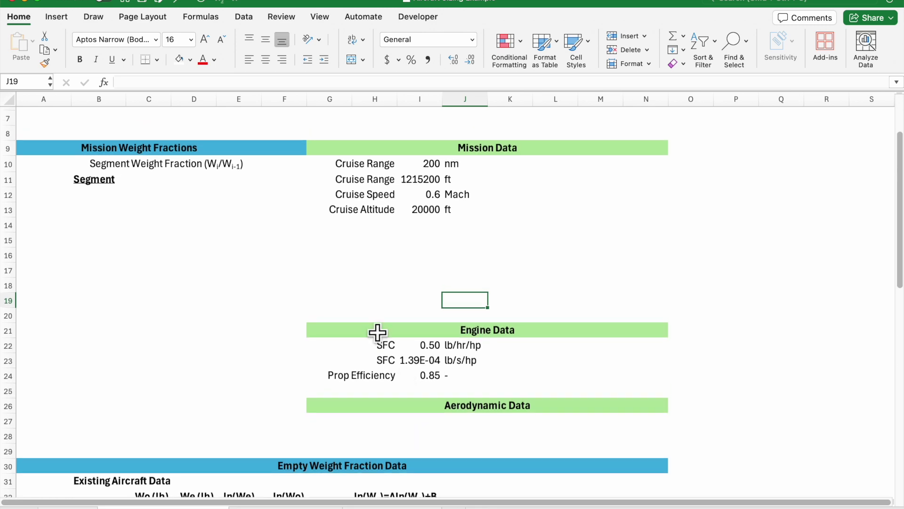
left_click(123, 226)
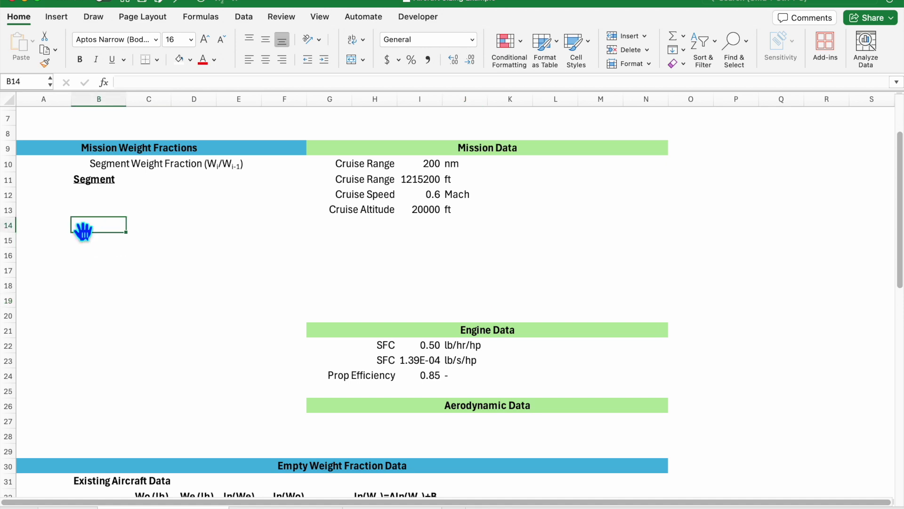
Step: Enter 0-1 and Taxi-Take-off as the first segment row in A13:B13
left_click(69, 215)
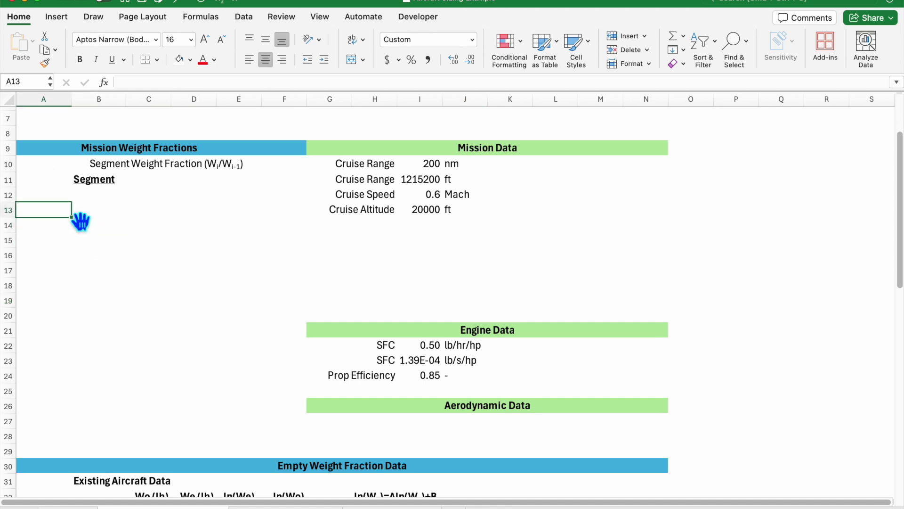
left_click(105, 224)
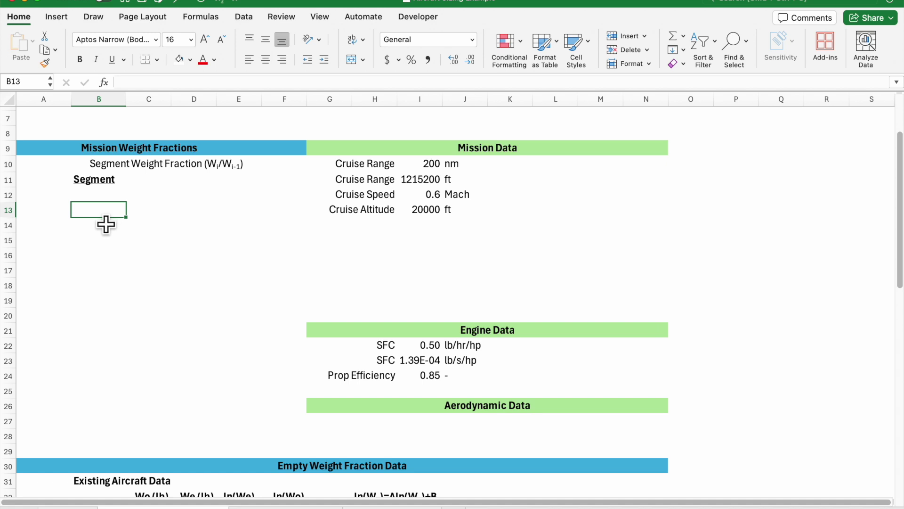
key("Left")
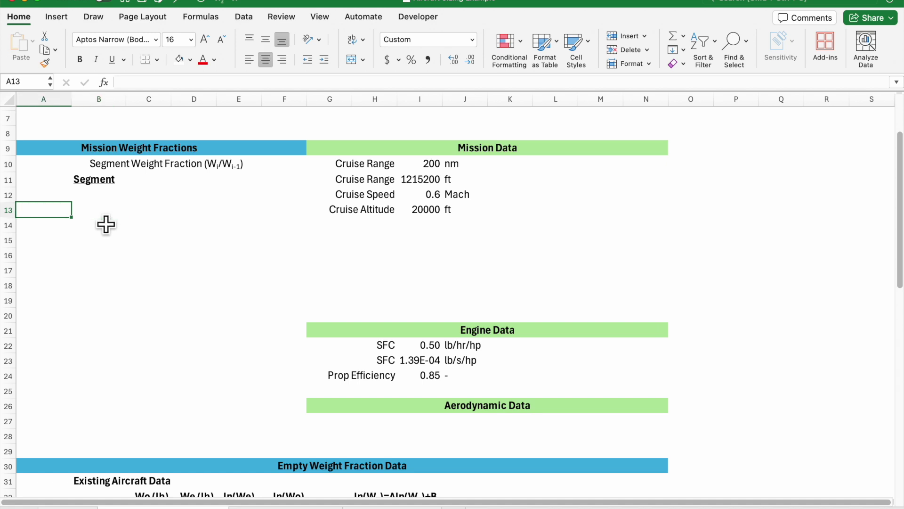
type("0-1")
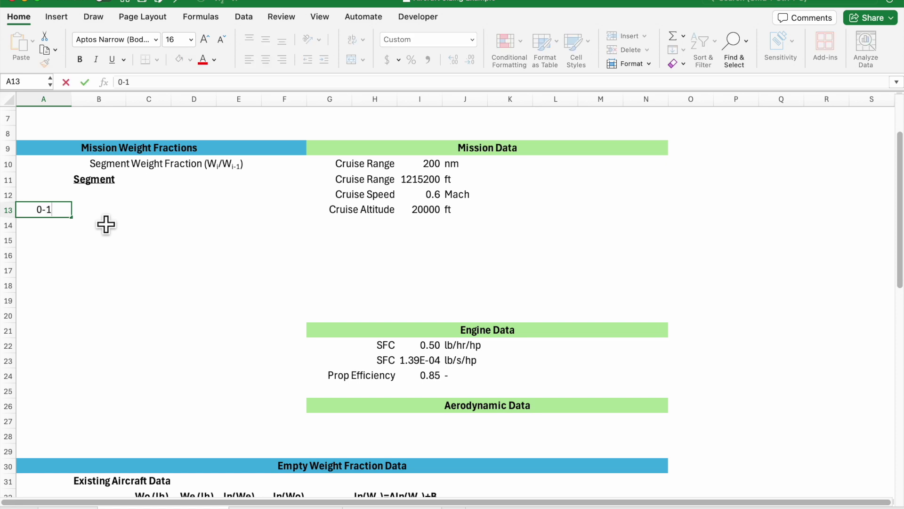
key("Tab")
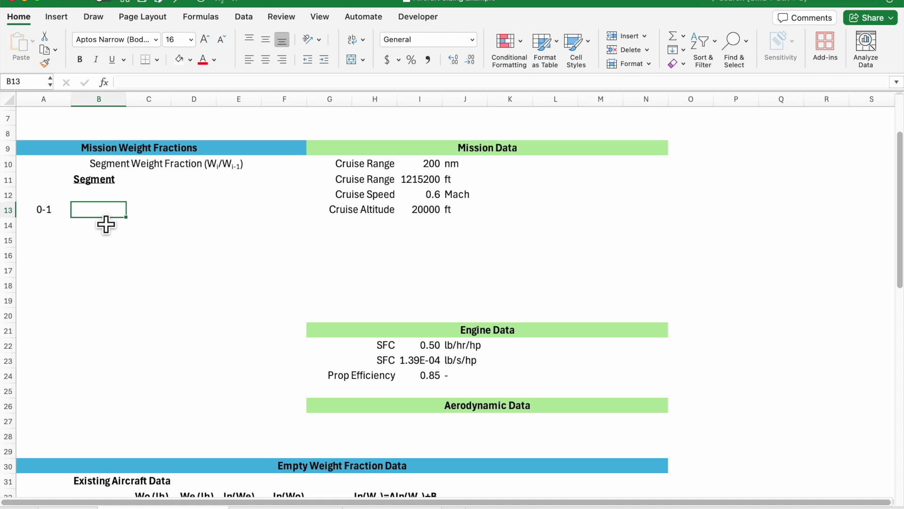
key("Left")
type("1-1")
key("Tab")
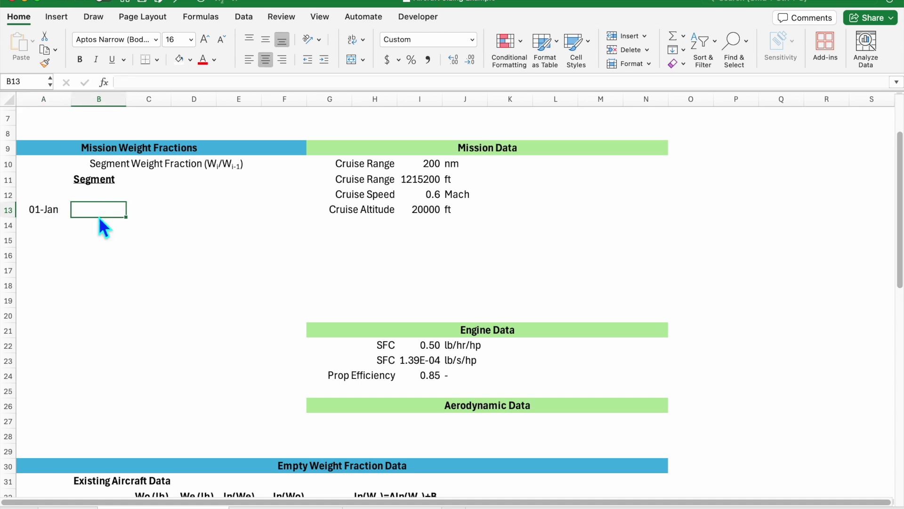
key("Left")
type("0-1")
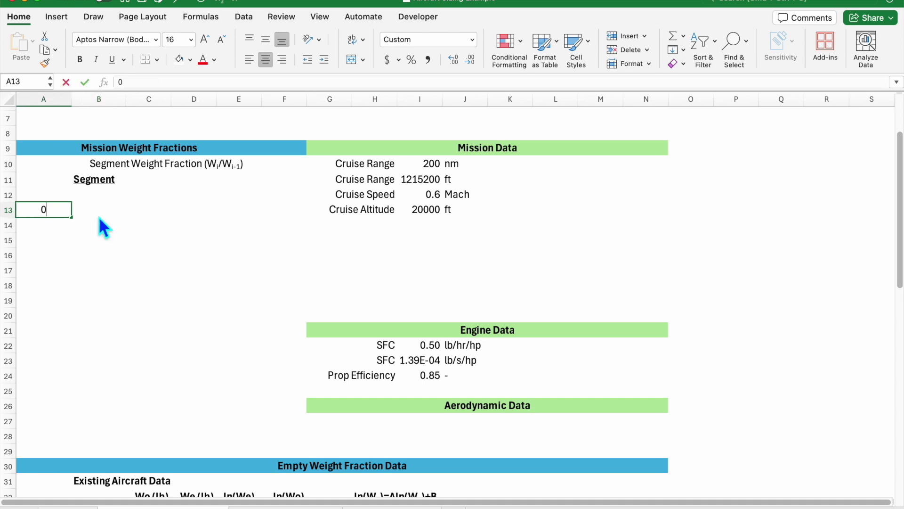
key("Tab")
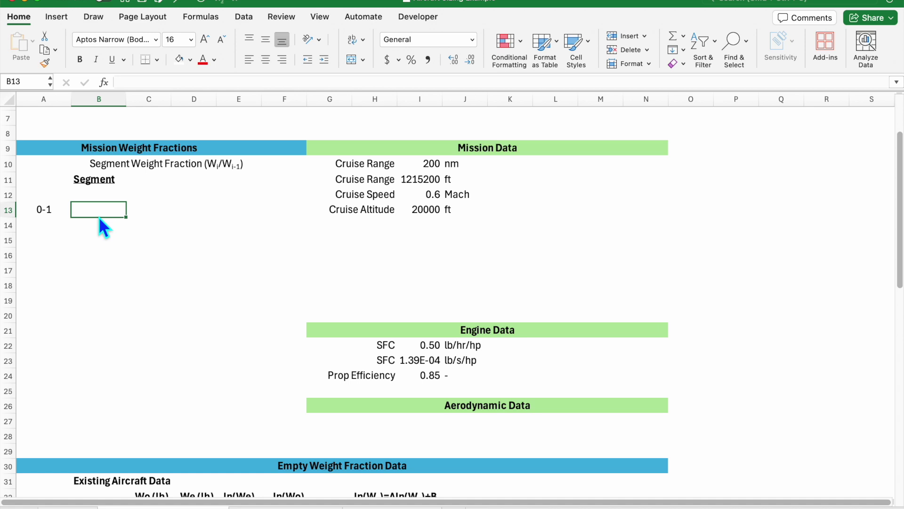
type("Taxi-")
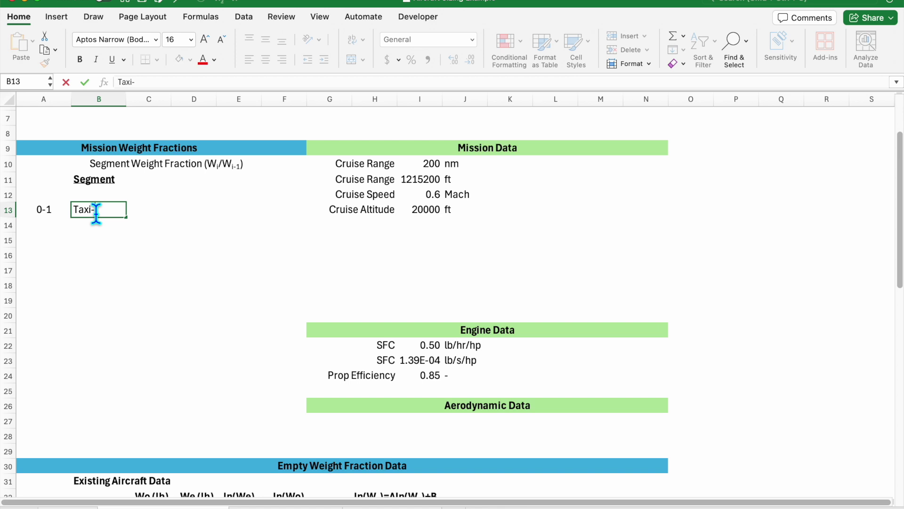
type("Take-off")
key("Return")
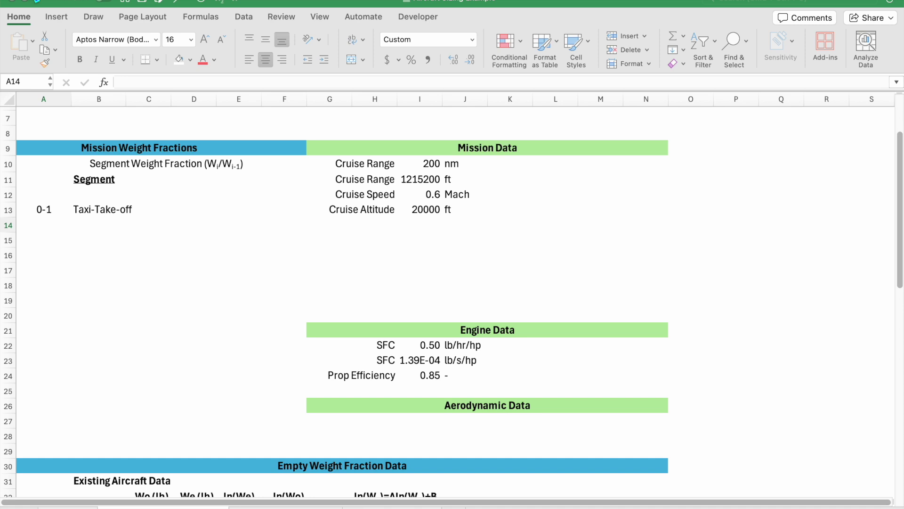
Step: Change A13 to the number 1, displayed as a plain number rather than a date
left_click(54, 214)
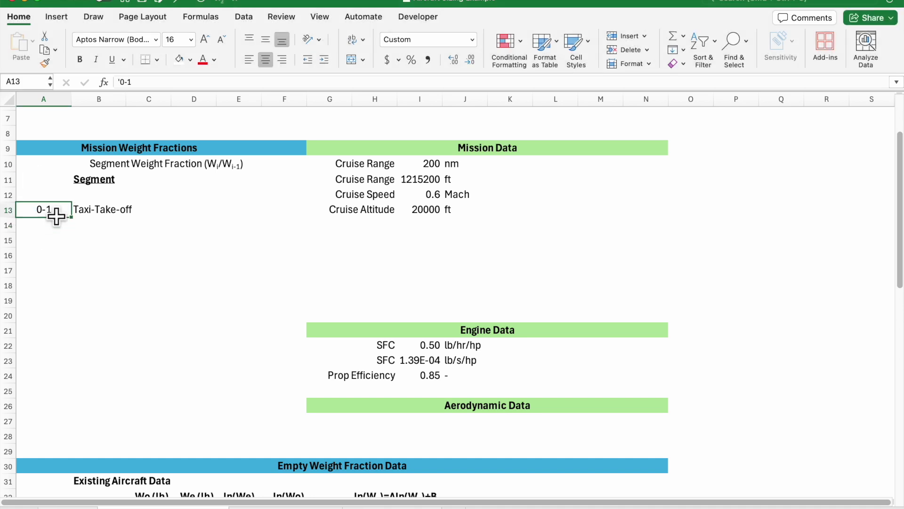
type("1")
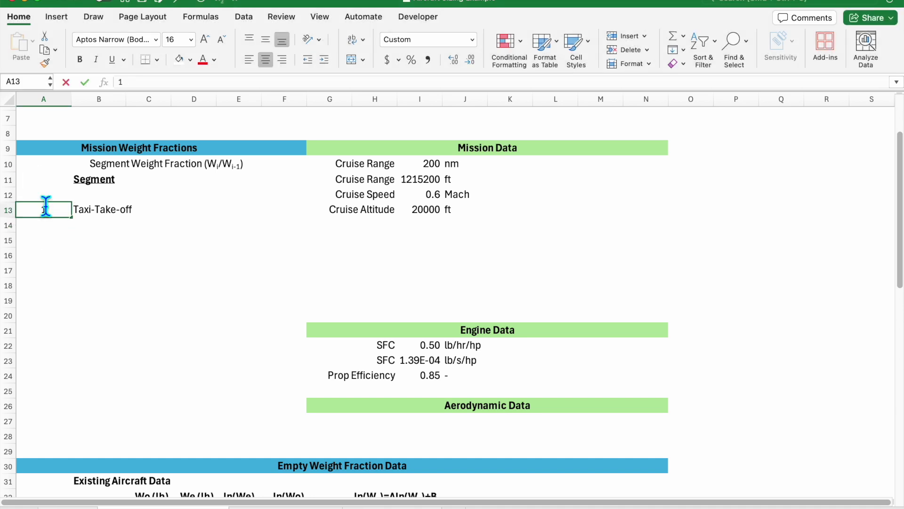
key("Return")
left_click(46, 208)
type("'1")
key("Return")
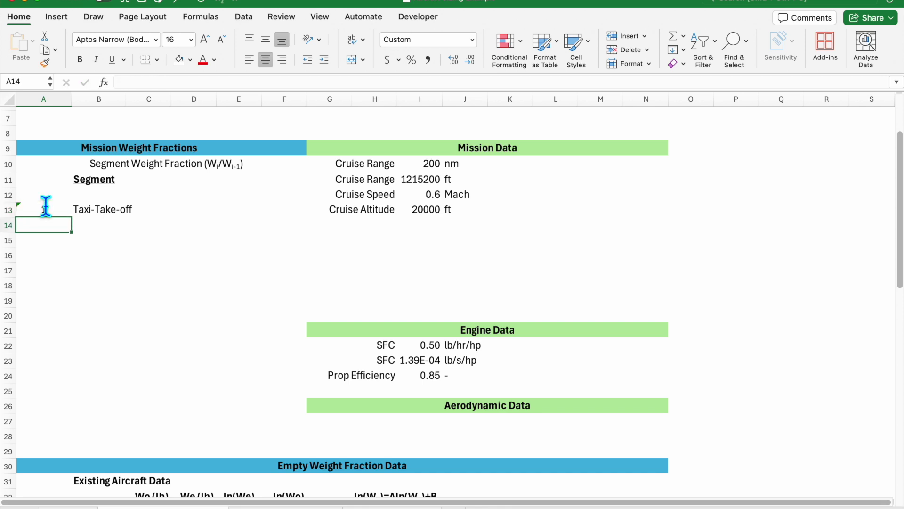
key("Up")
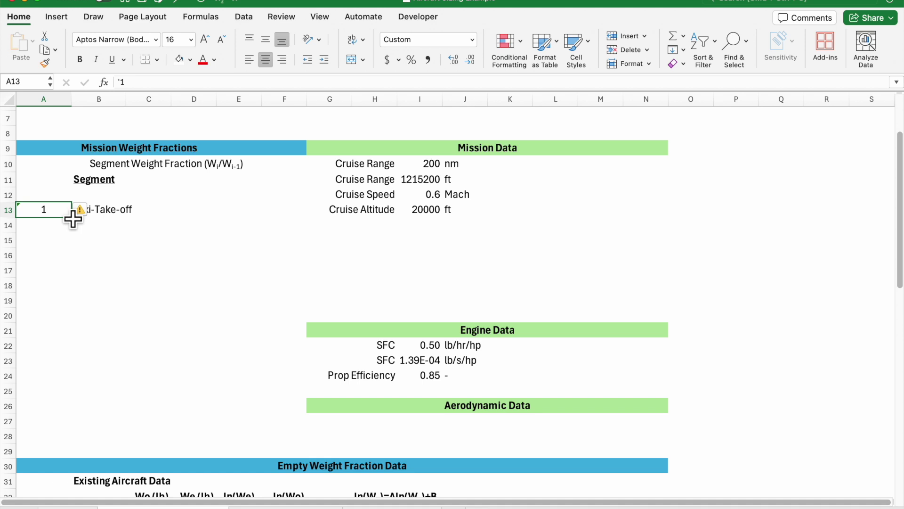
type("1")
key("Return")
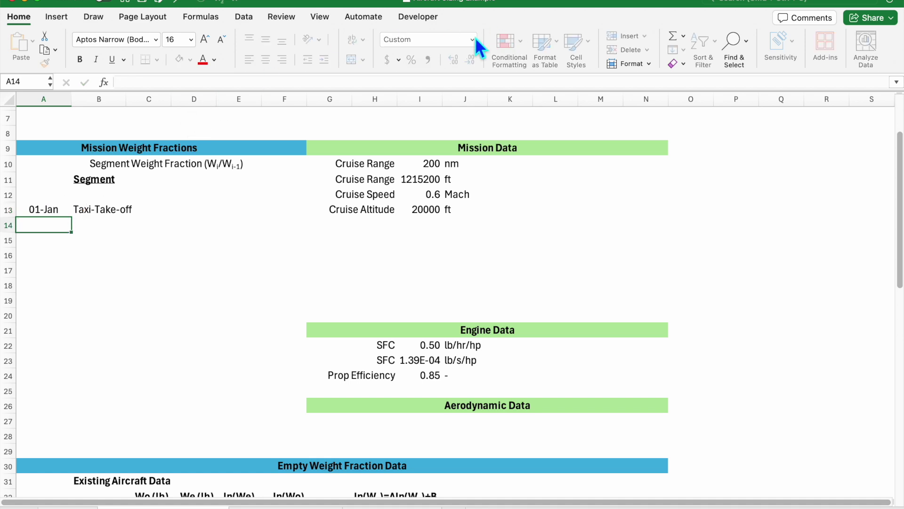
key("Up")
left_click(473, 40)
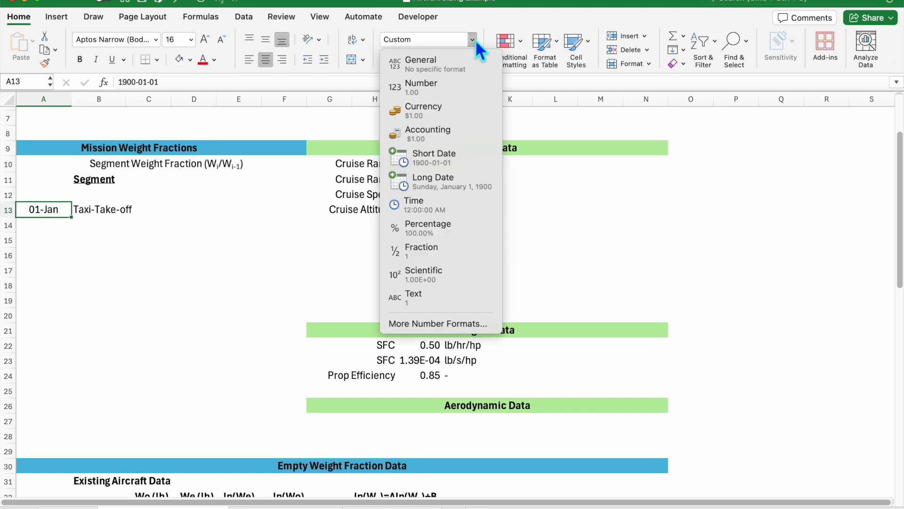
left_click(453, 64)
Step: Replace the segment 1 description in B13 with Engine Startup
left_click(112, 226)
key("Up")
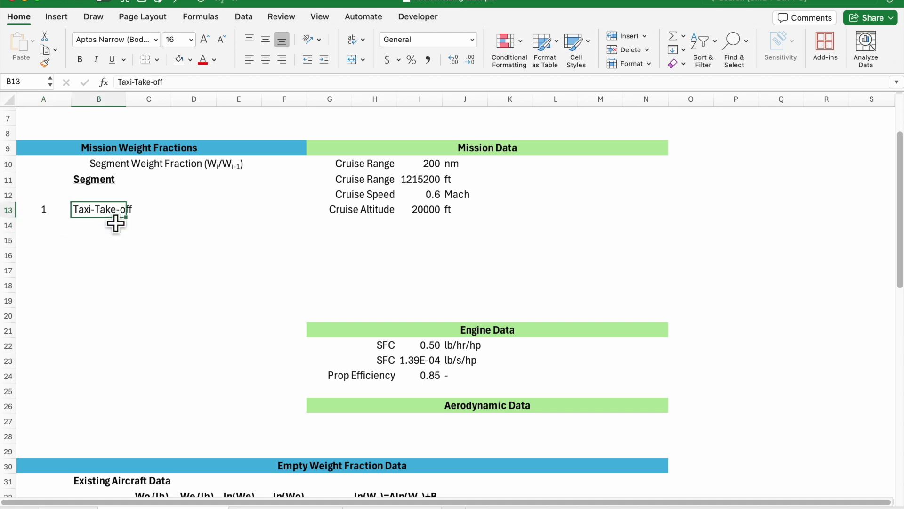
type("Engine Startin")
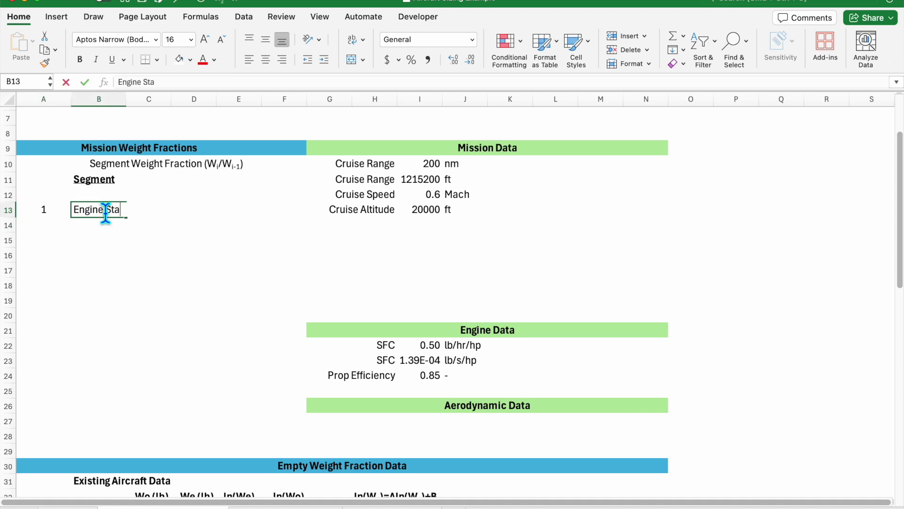
key("BackSpace")
key("BackSpace")
type("up")
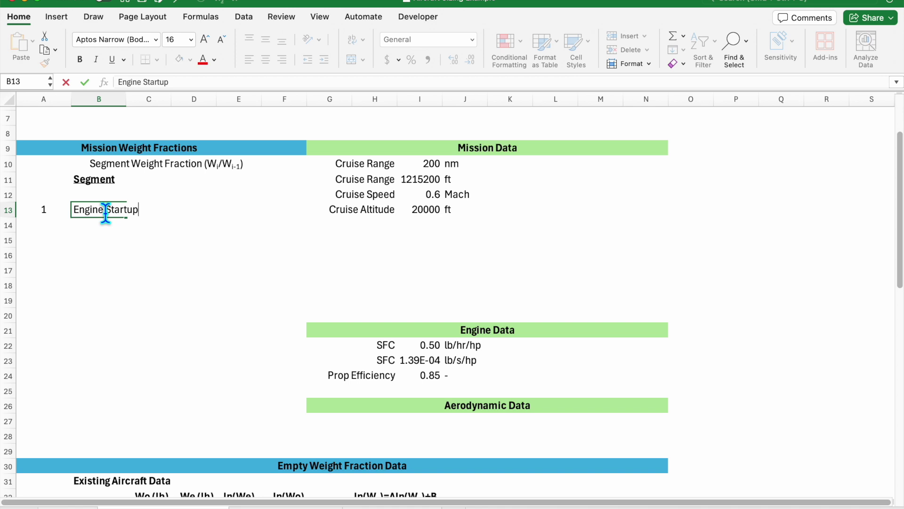
key("Return")
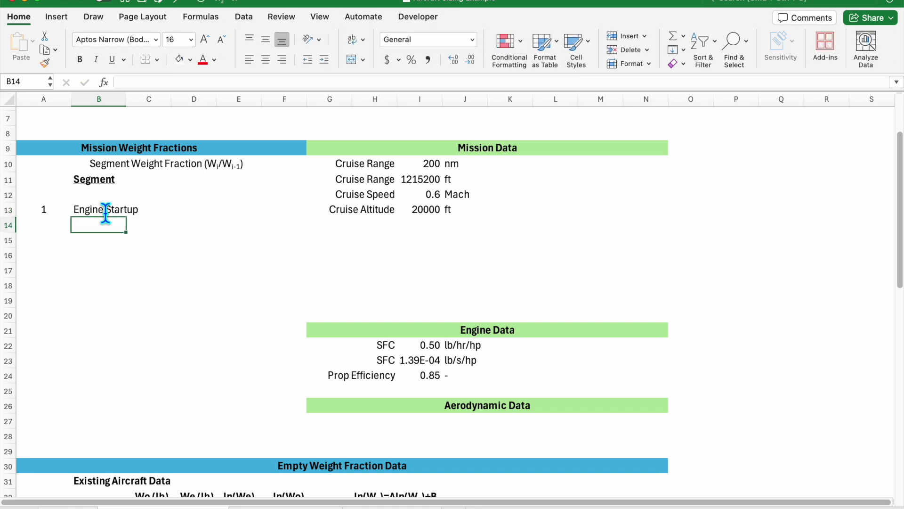
Step: Enter segment number 2 in A14 and format A13:A25 as plain numbers
key("Left")
type("2")
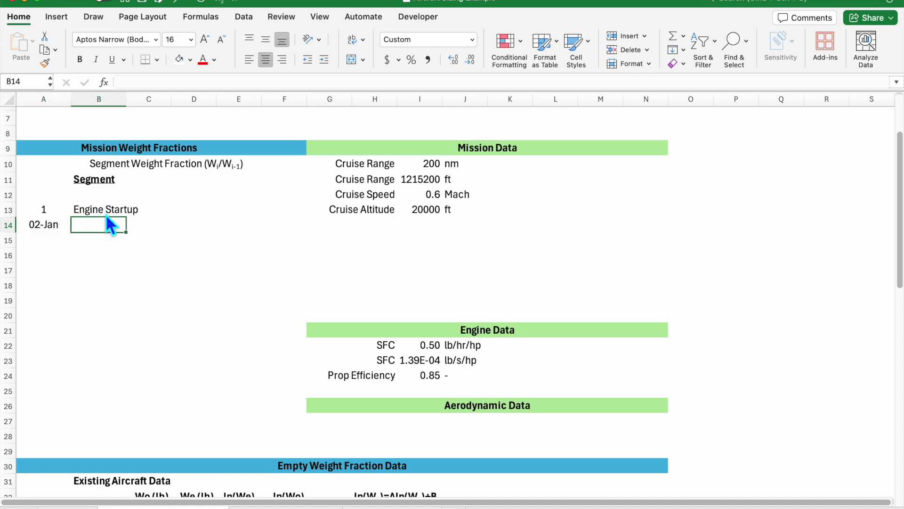
key("Tab")
type("Tax")
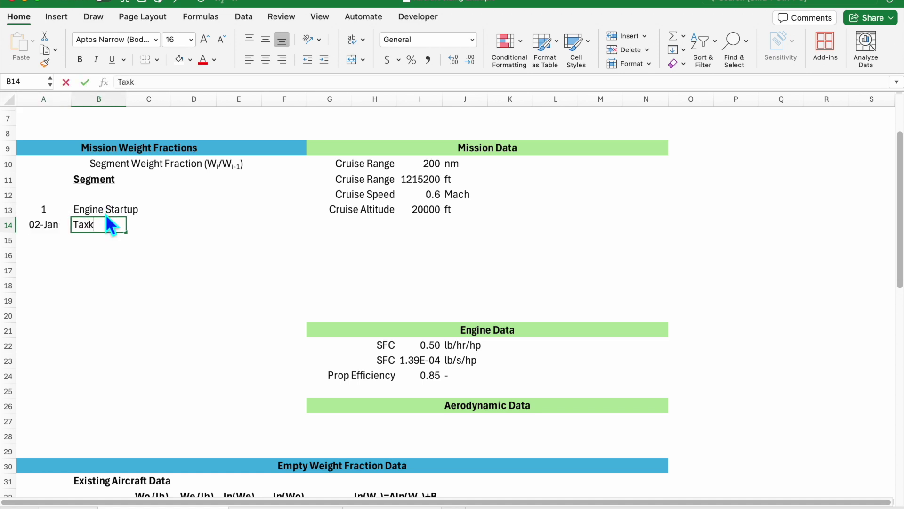
left_click_drag(69, 208, 48, 391)
left_click(471, 42)
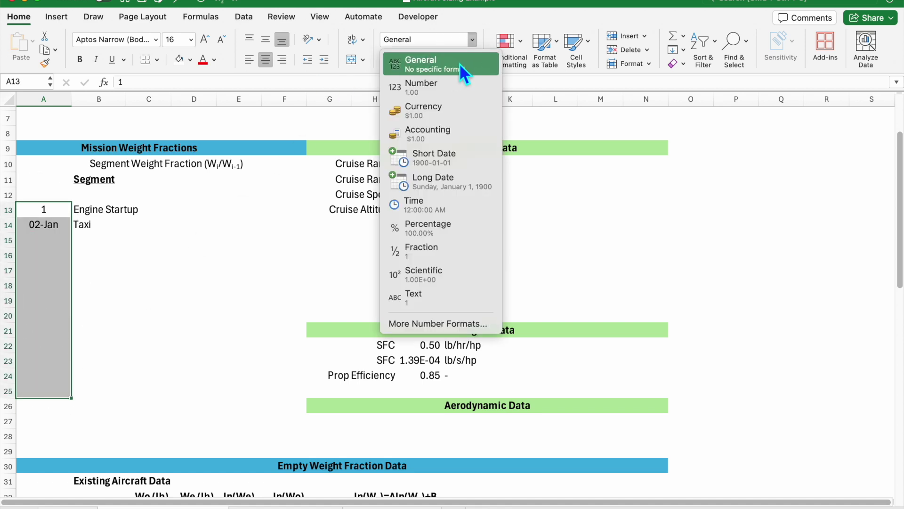
left_click(459, 63)
Step: Add segments 3 Take-off and 4 Climb in rows 15–16
left_click(68, 241)
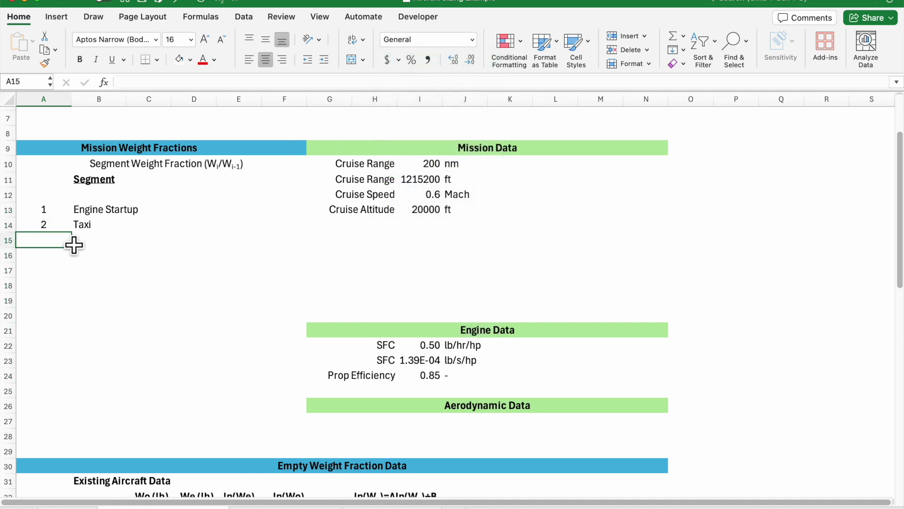
type("3")
key("Return")
left_click(64, 236)
key("Tab")
type("Tak")
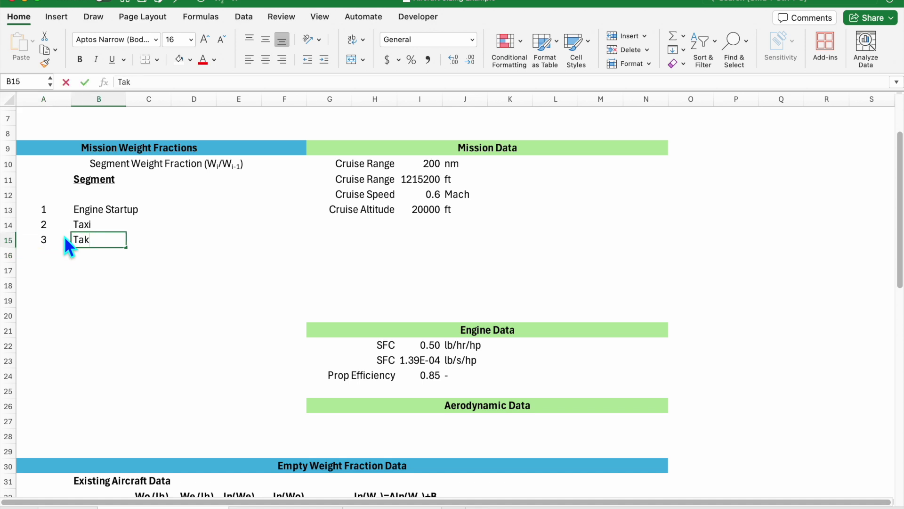
type("e-off")
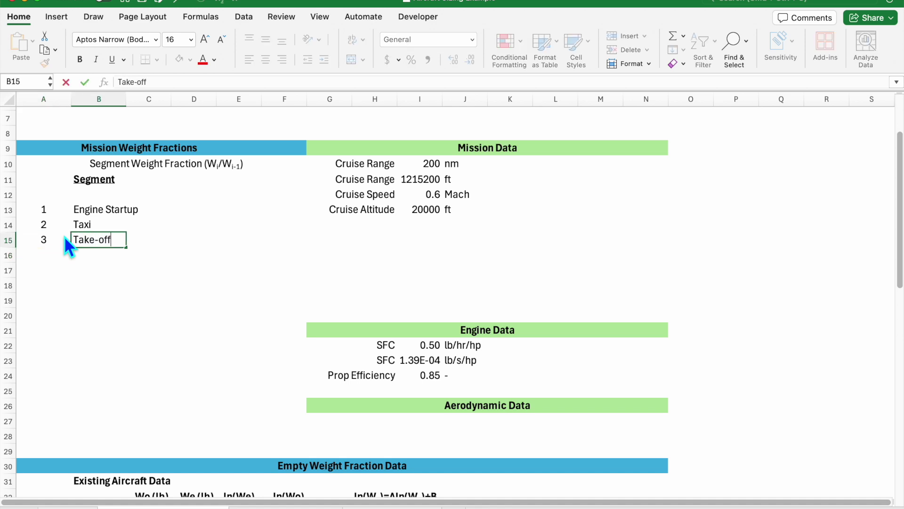
key("Return")
type("4")
key("Tab")
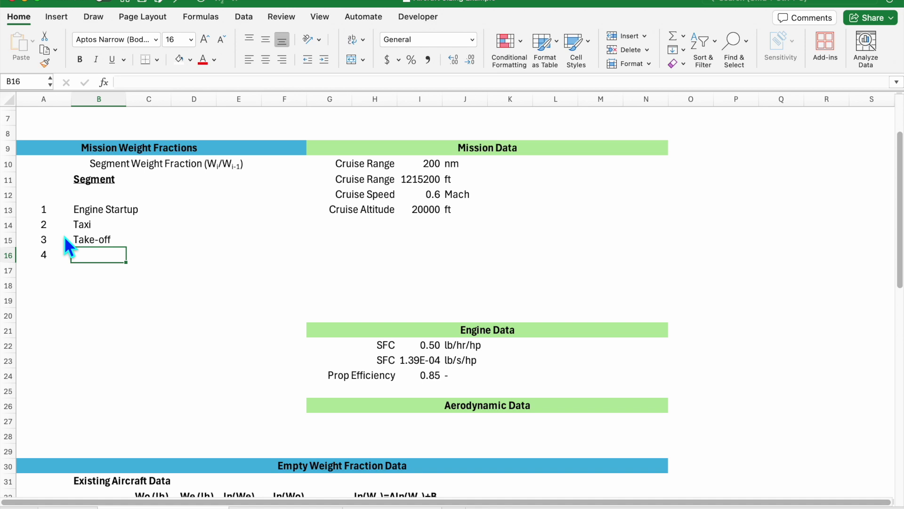
type("Climb")
key("Return")
Step: Add segments 5 Cruise and 6 Descent in rows 17–18
type("5")
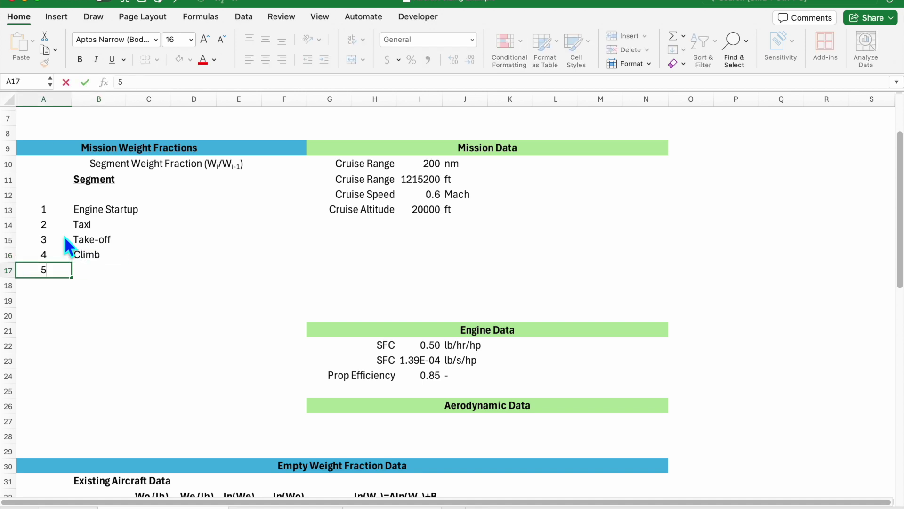
key("Tab")
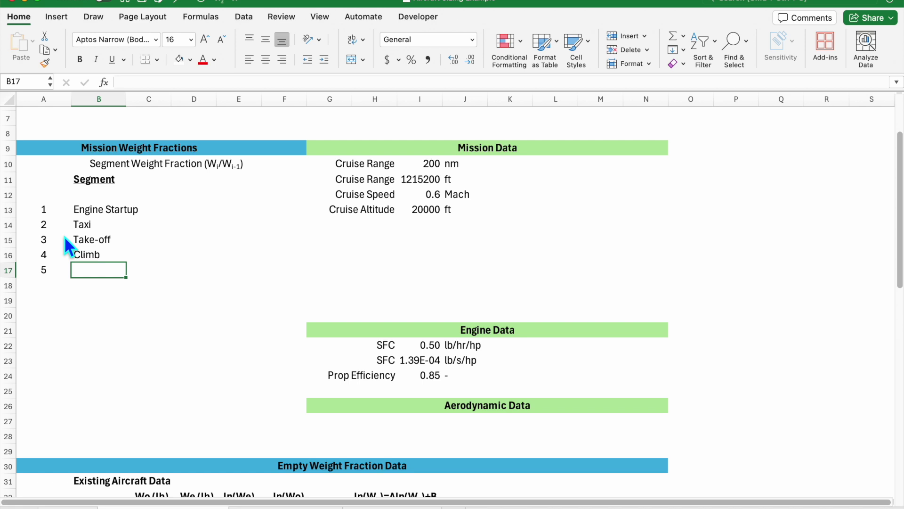
type("Cruise")
key("Return")
type("6")
key("Tab")
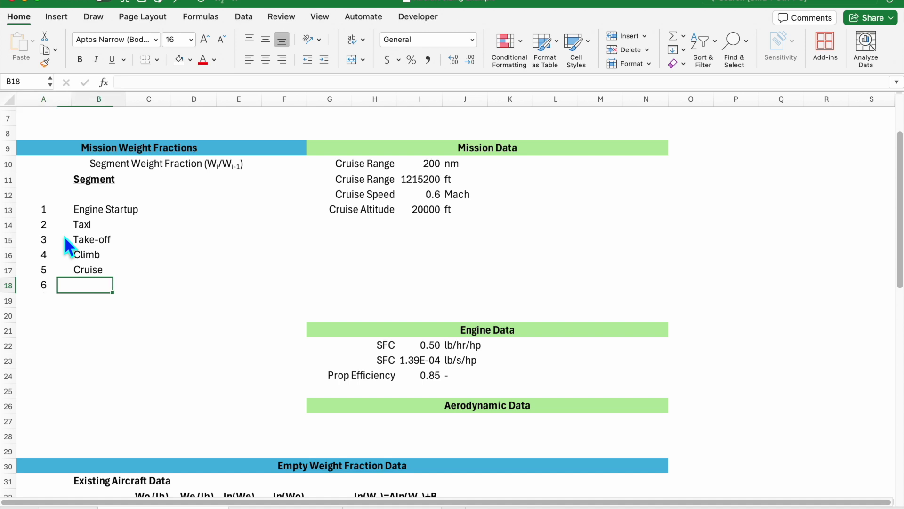
type("Descent")
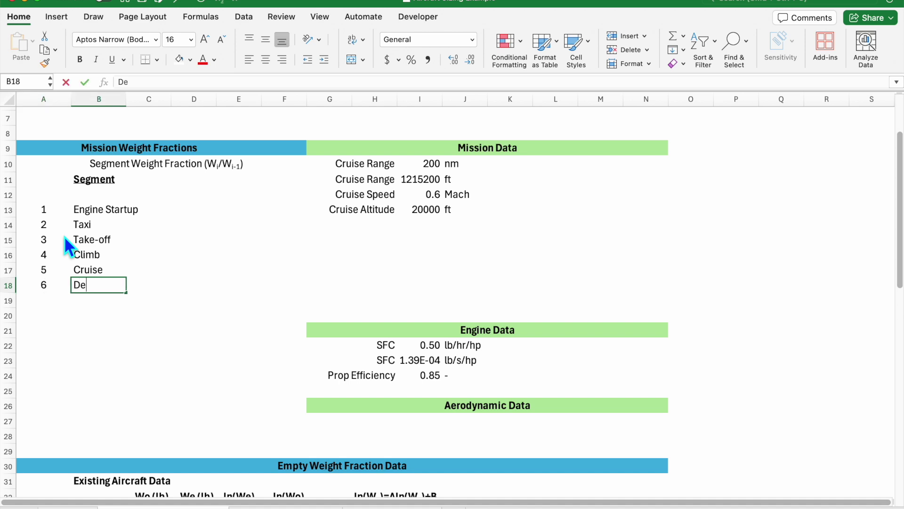
key("Return")
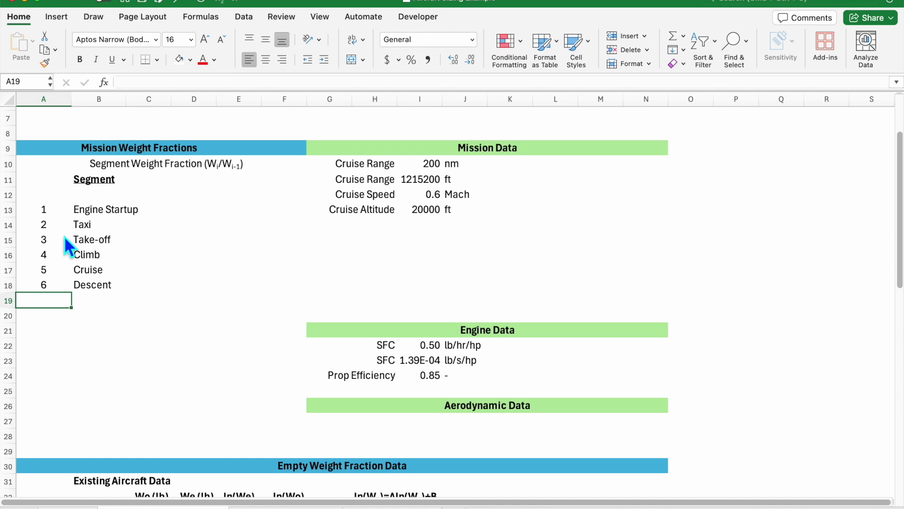
Step: Add segment 7 'Landing, Taxi' in row 19 and centre its number
type("7")
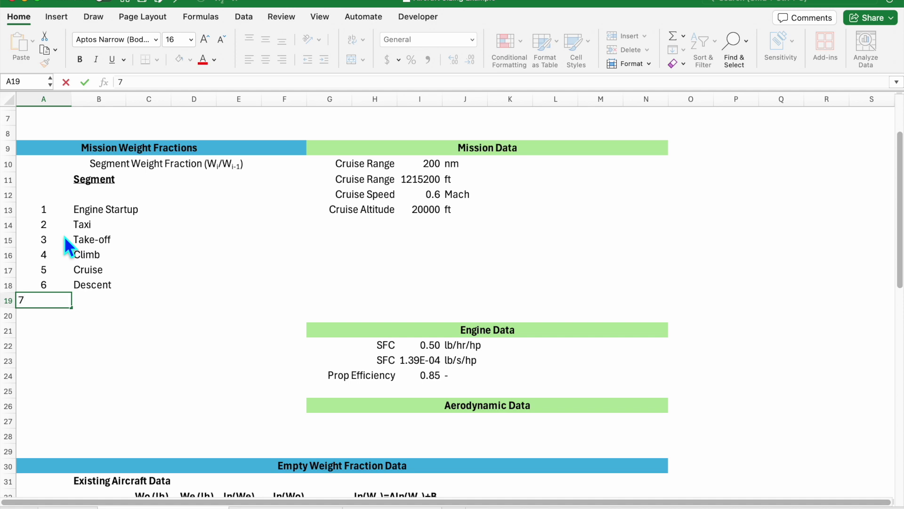
key("Tab")
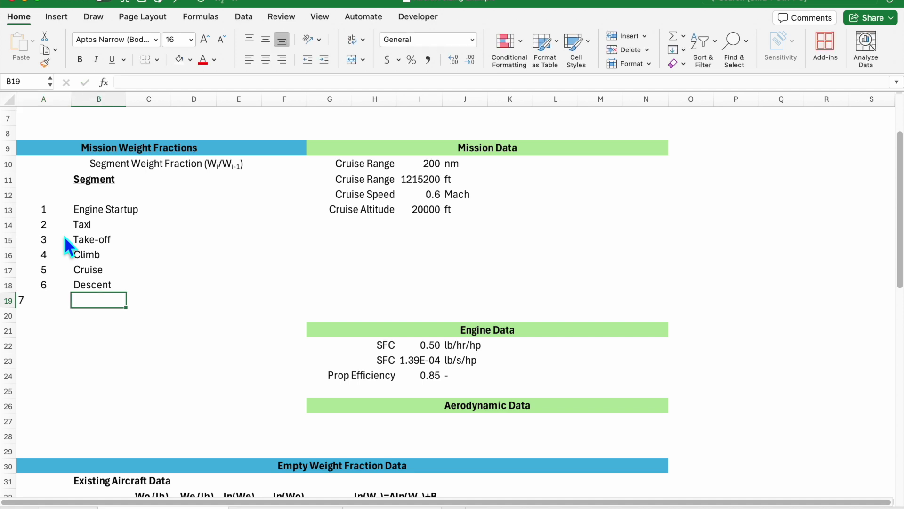
type("Landin")
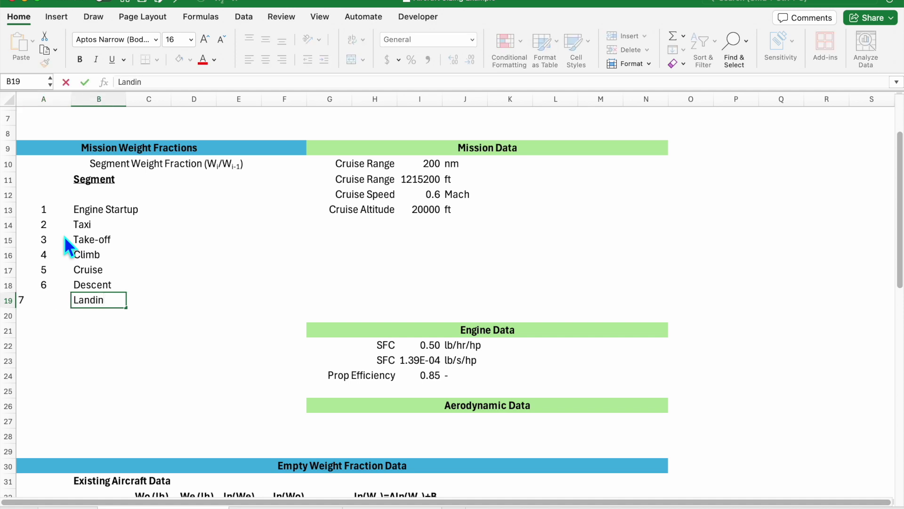
type("g, Taxi")
key("Return")
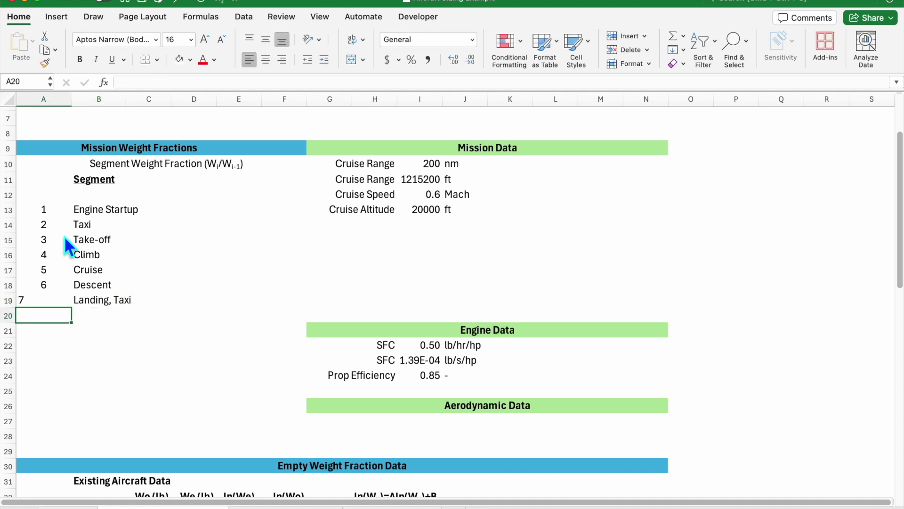
key("Up")
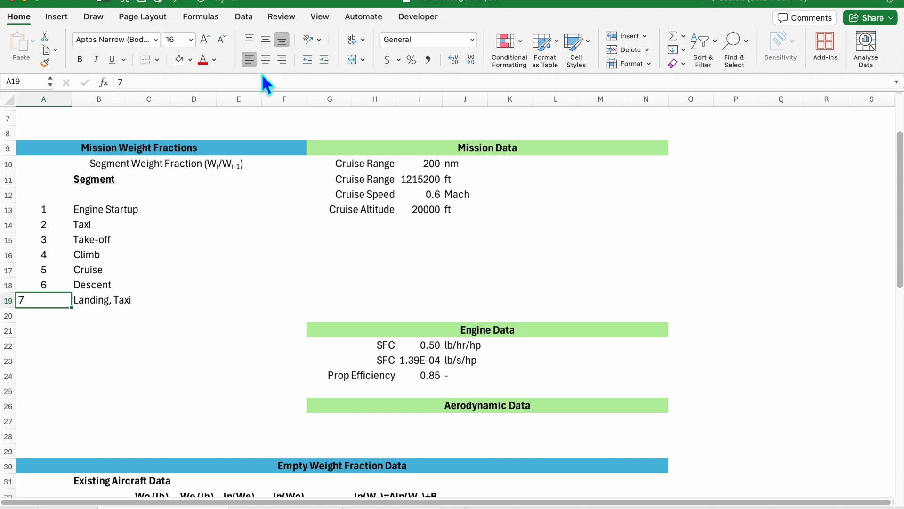
left_click(271, 63)
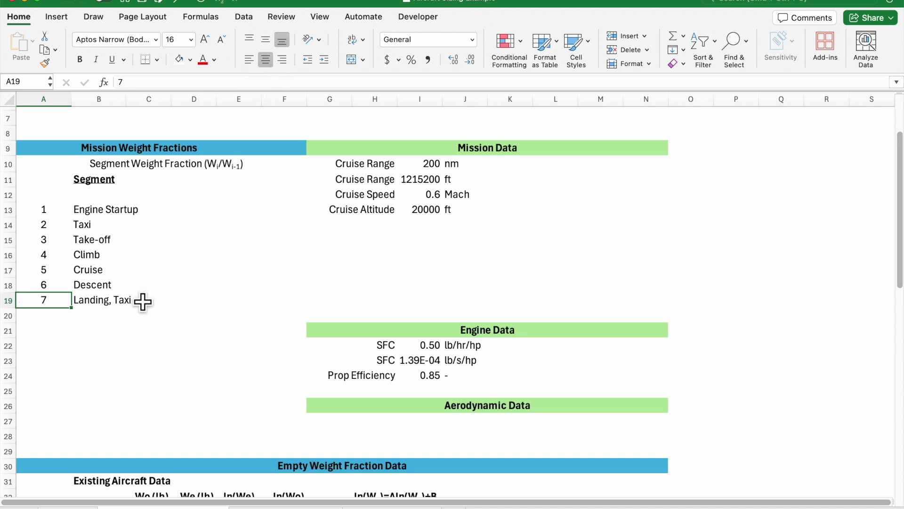
left_click(189, 212)
Step: Copy the Segment heading from B11 into D11 and retitle it 'Weight Fraction'
left_click_drag(193, 180, 208, 281)
left_click(210, 183)
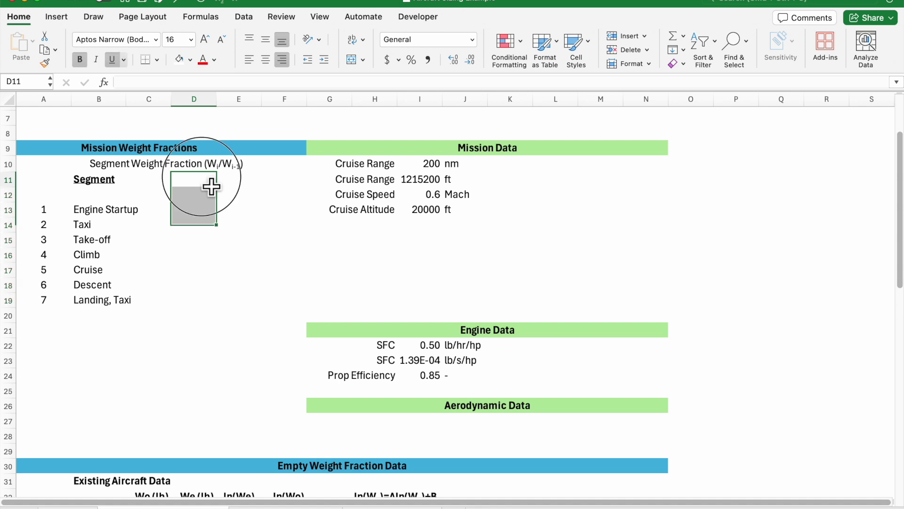
left_click(120, 185)
key("ctrl+c")
left_click(196, 182)
key("cmd+v")
double_click(202, 182)
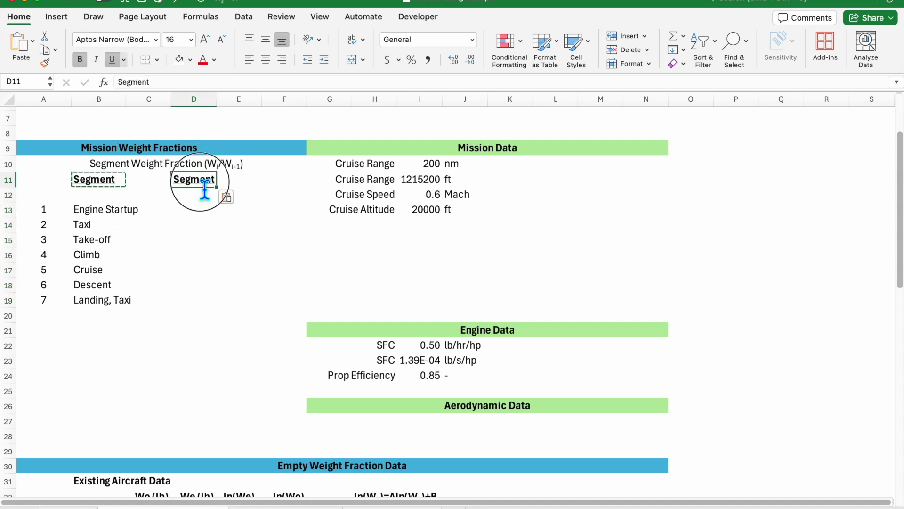
double_click(187, 190)
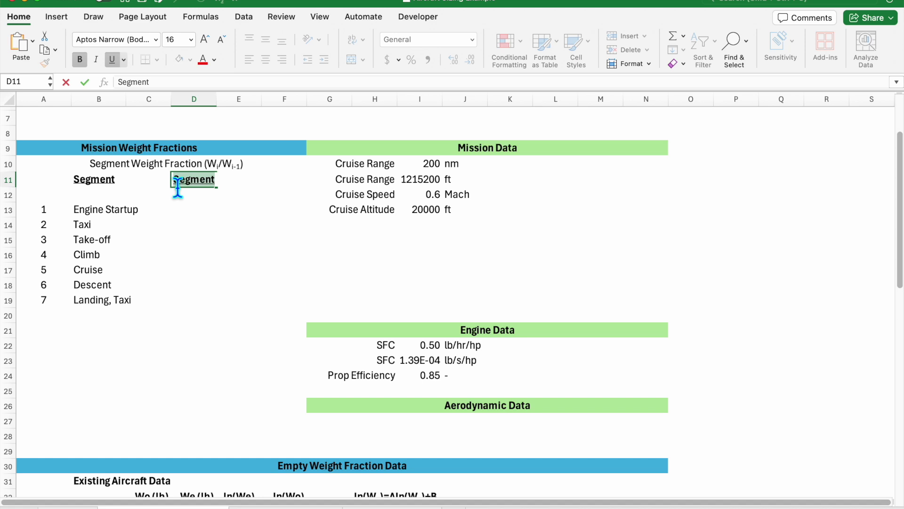
type("Weight Fraction")
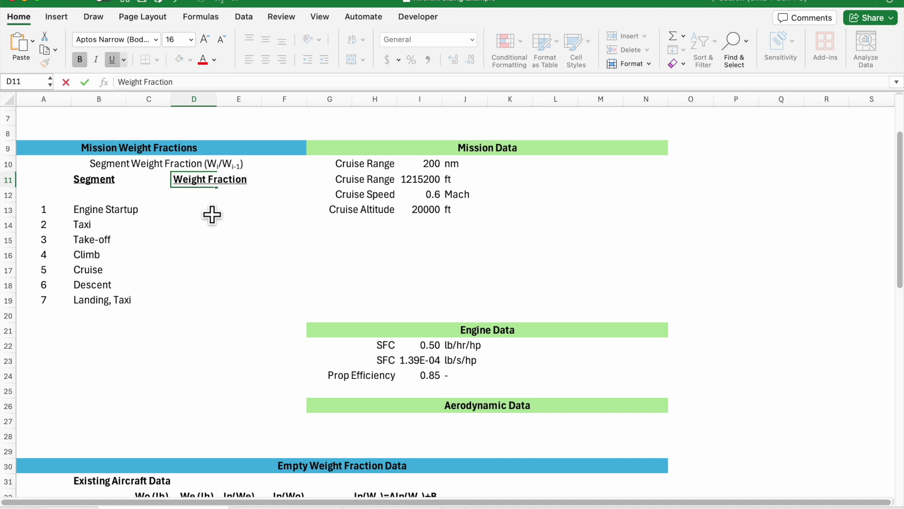
key("Return")
key("Down")
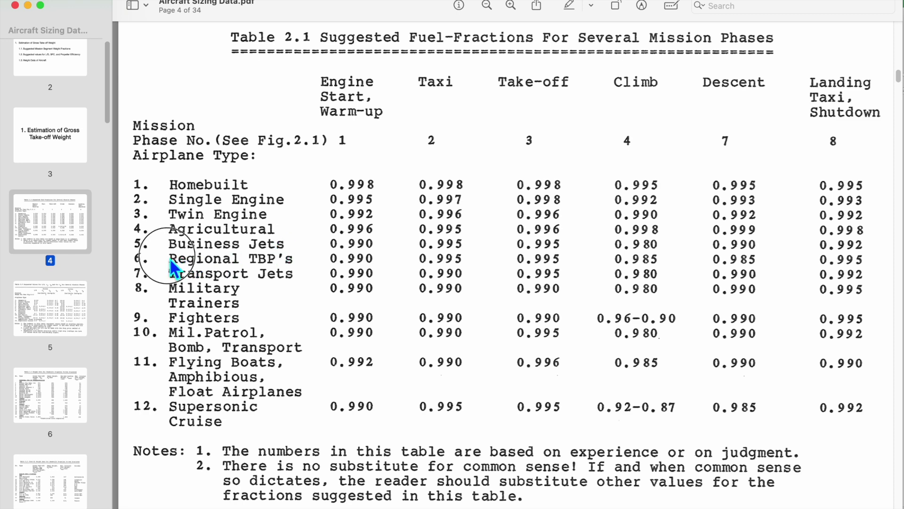
Step: Select the Regional TBP's fuel fraction row in Table 2.1
left_click_drag(169, 258, 286, 259)
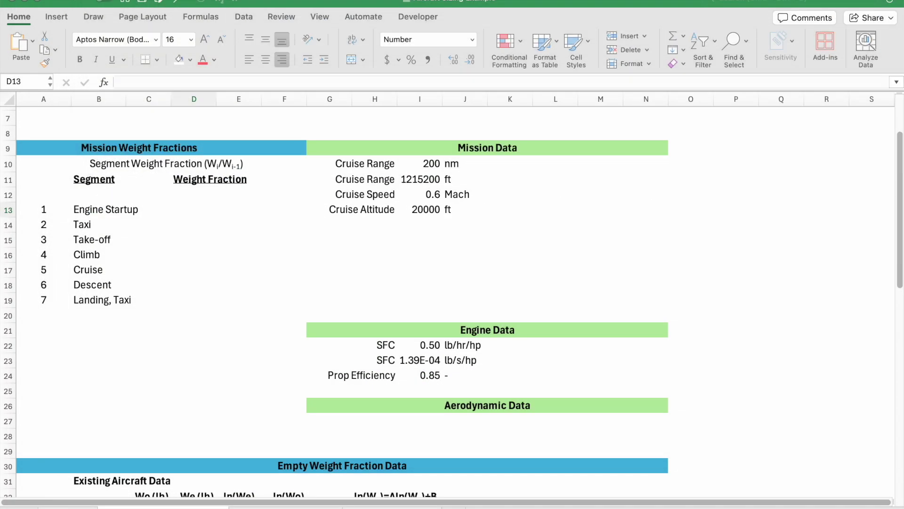
Step: Enter weight fractions 0.990 for Engine Startup and 0.995 for Taxi
left_click(201, 213)
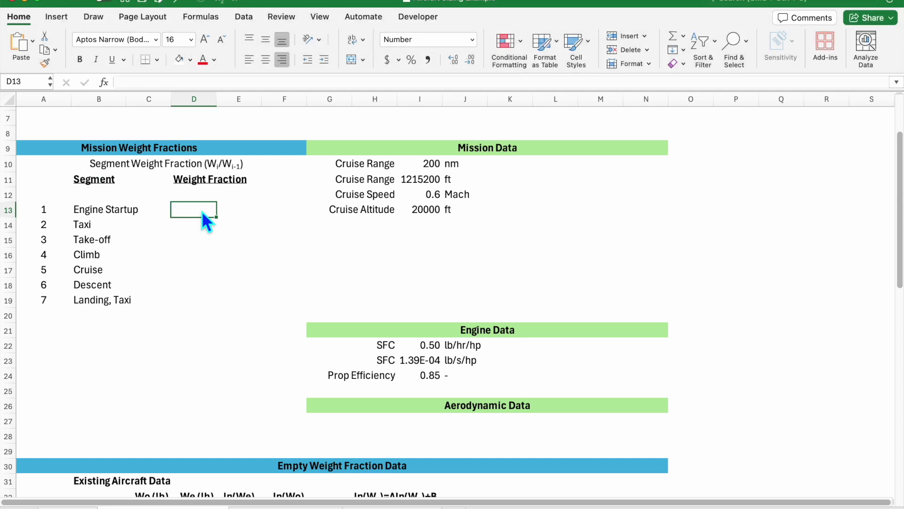
type("0.9")
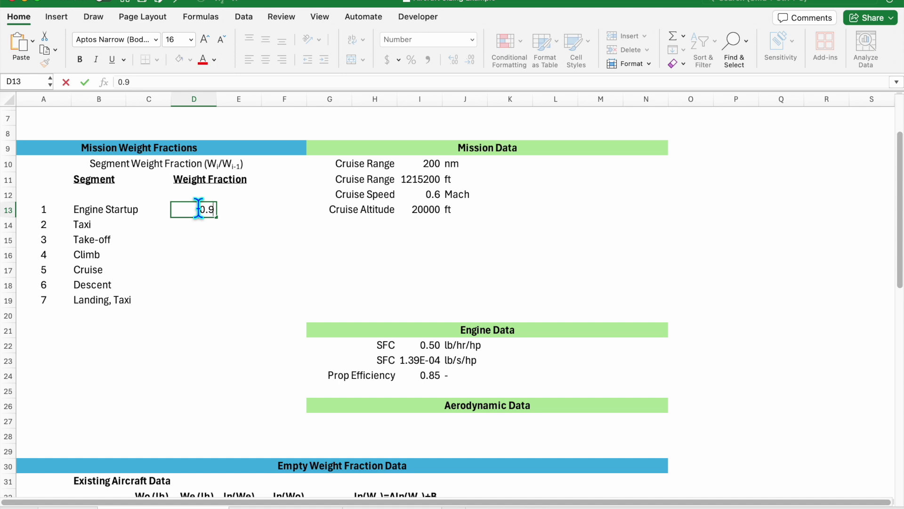
type("98")
key("BackSpace")
type("0")
key("Return")
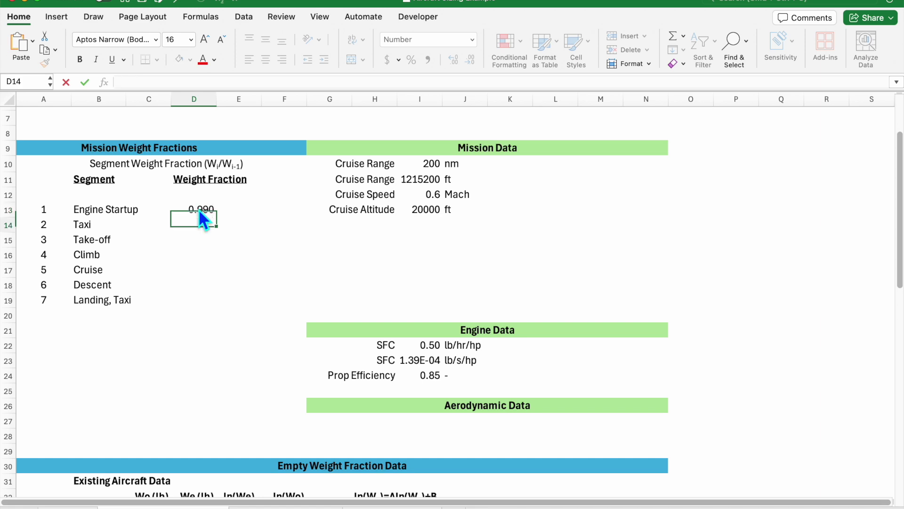
type(".995")
key("Return")
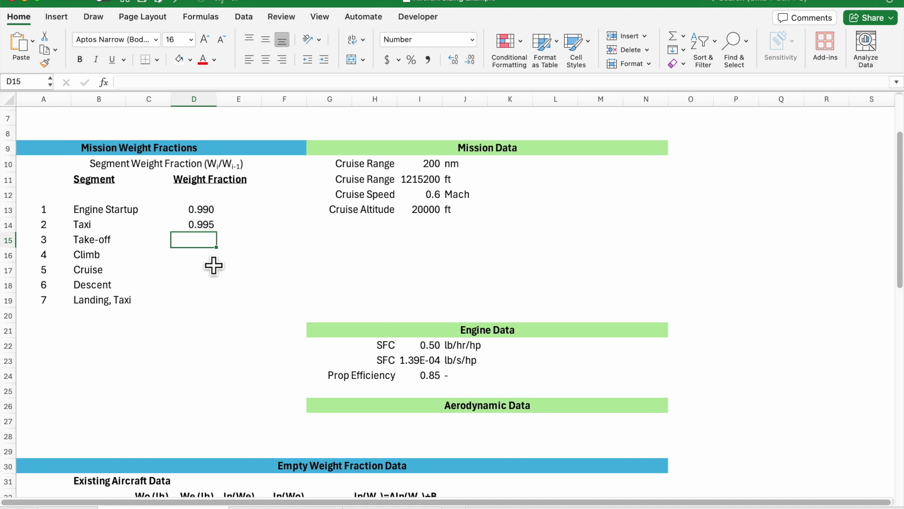
key("Up")
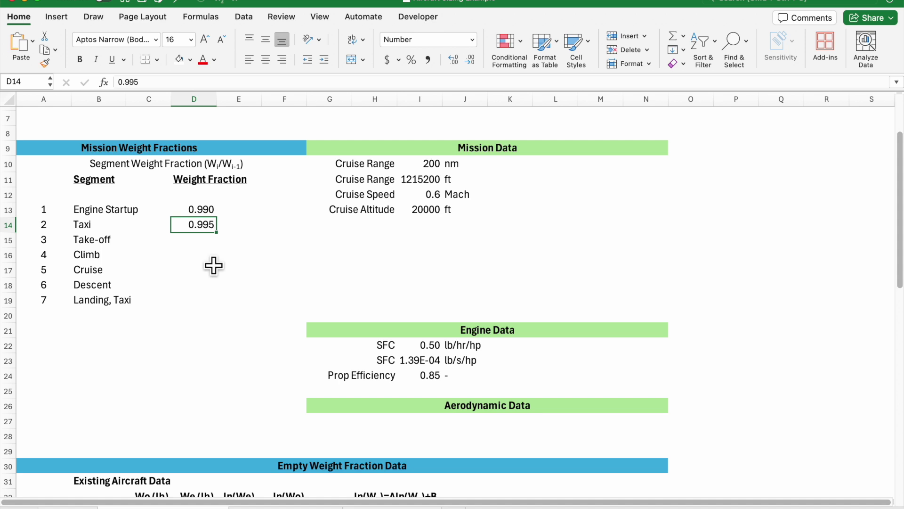
type(".995")
key("Return")
Step: Enter 0.995 for Take-off, 0.985 for Climb and Descent, 0.995 for Landing, Taxi, leaving Cruise blank
type(".")
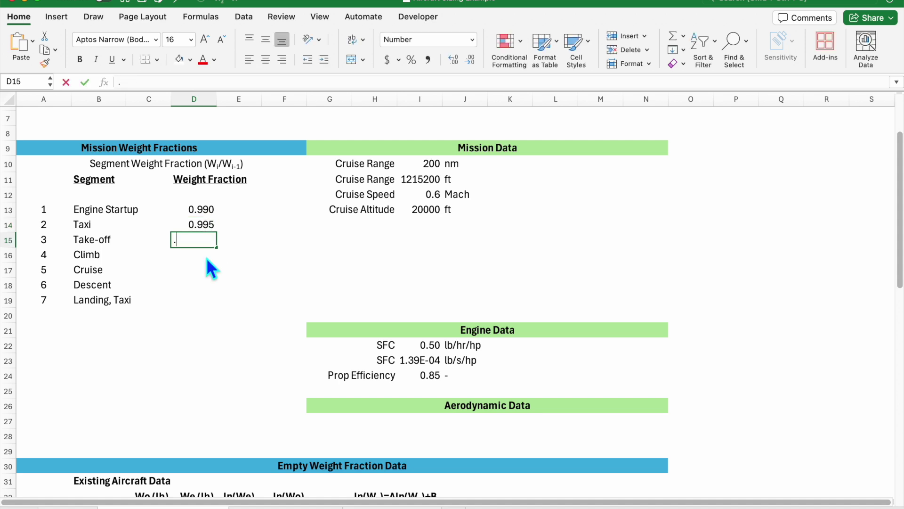
type("995")
key("Return")
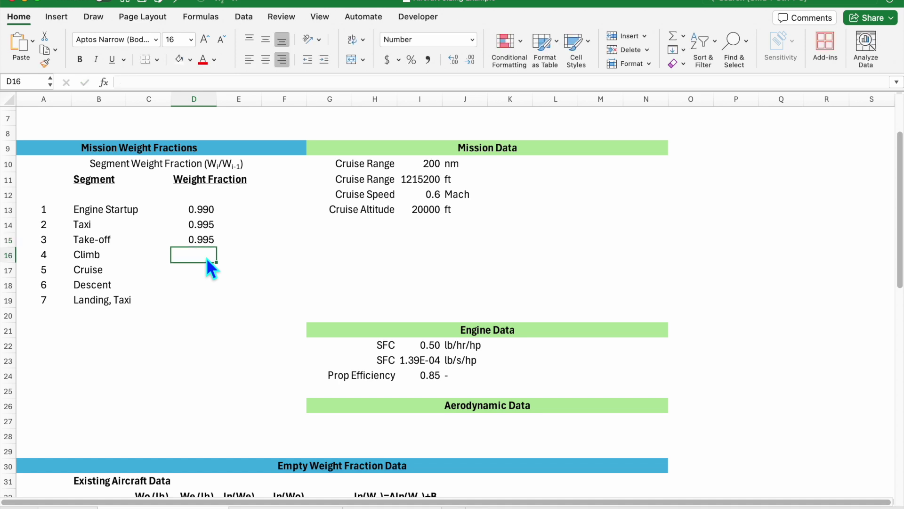
type(".9")
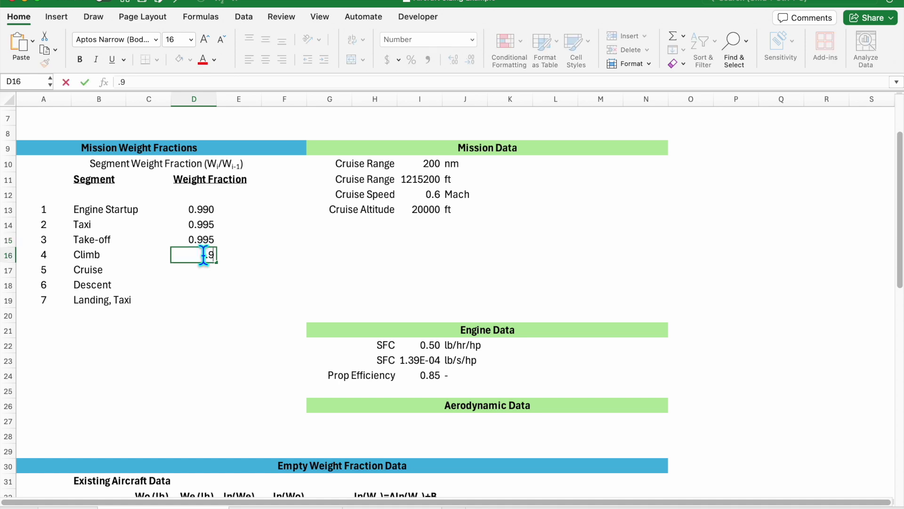
type("85")
key("Return")
key("Return")
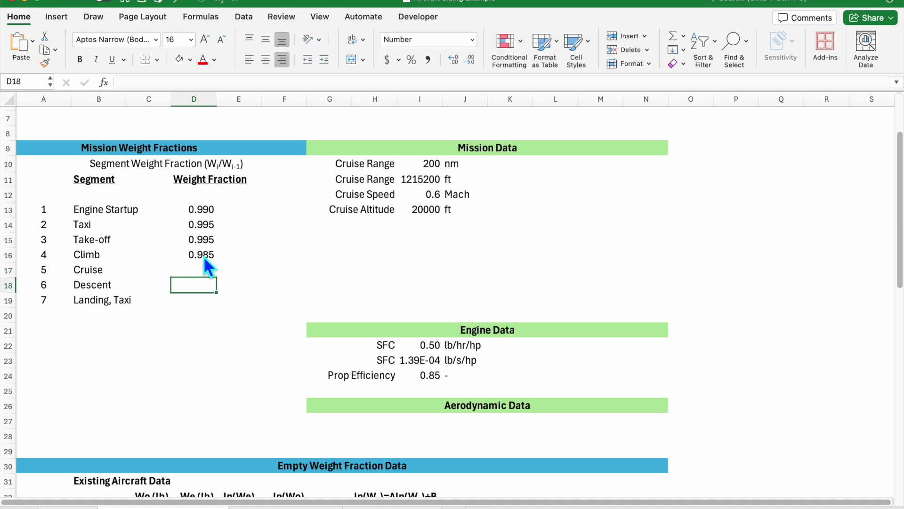
type(".")
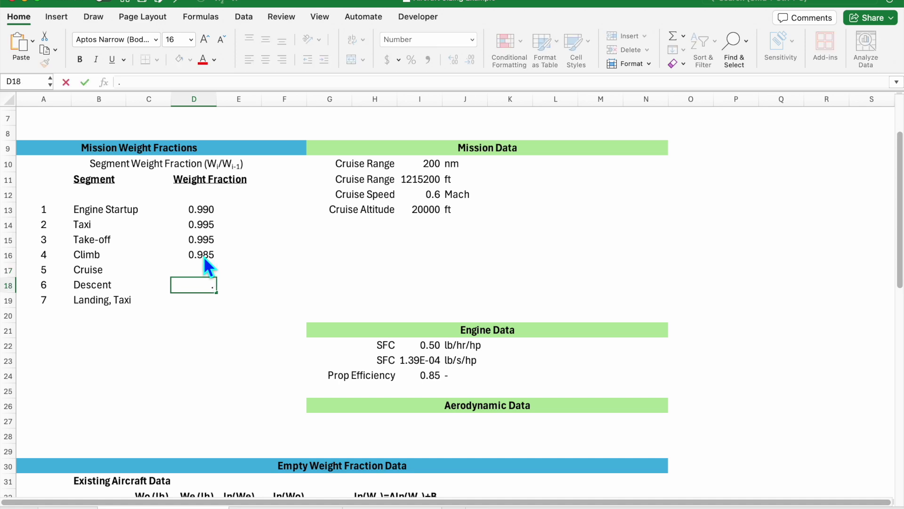
type("985")
key("Return")
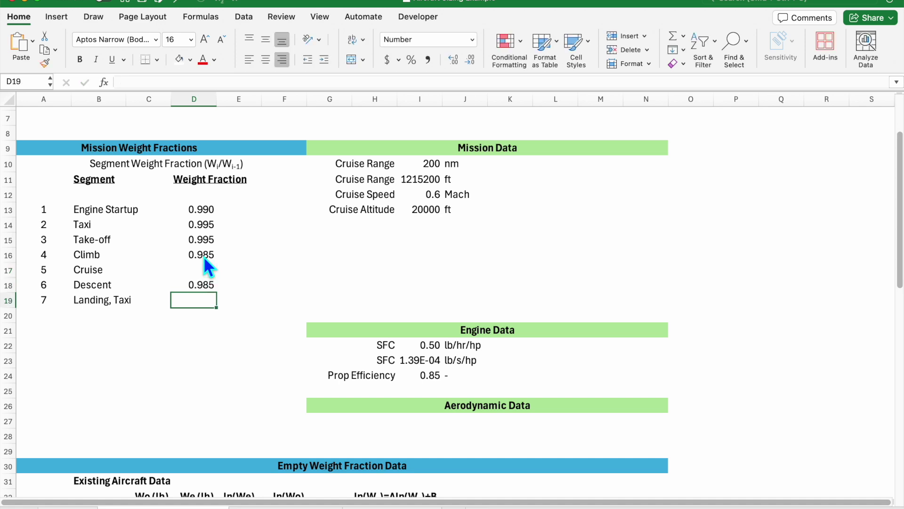
type(".995")
key("Return")
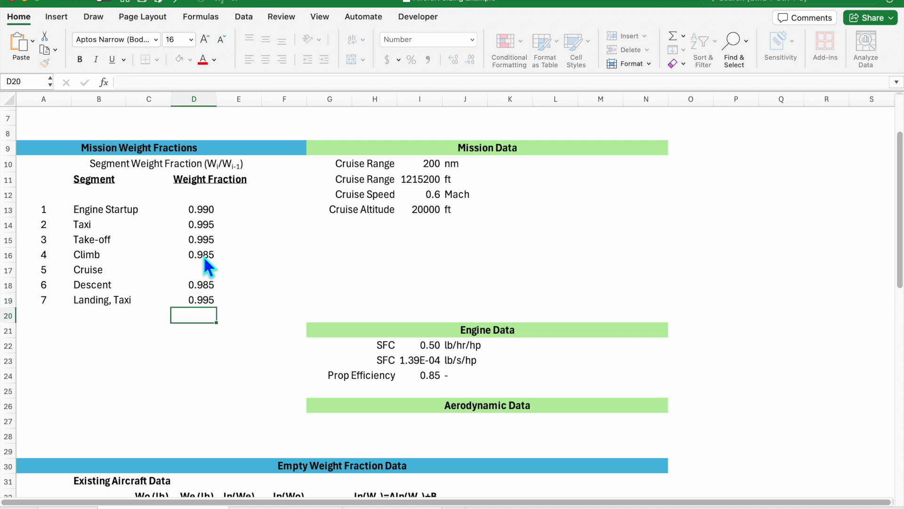
key("Up")
key("Up")
key("Up")
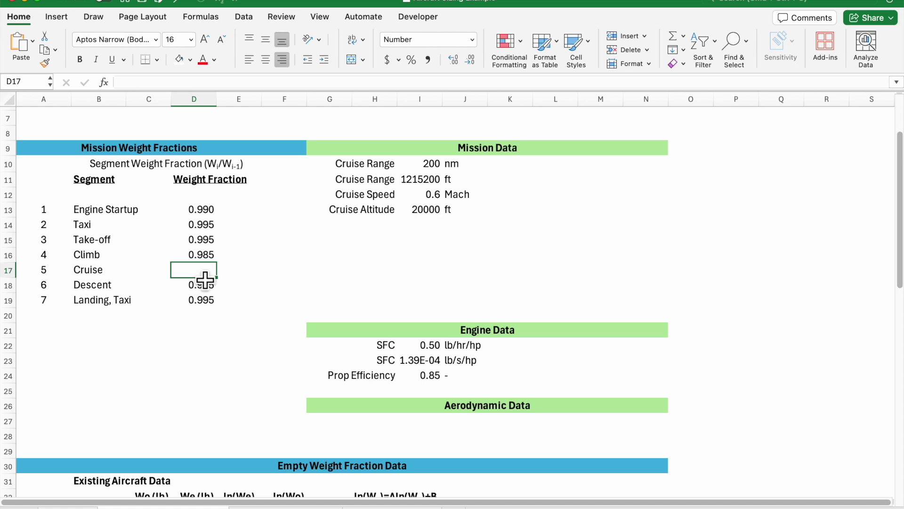
scroll(278, 292, "down", 2)
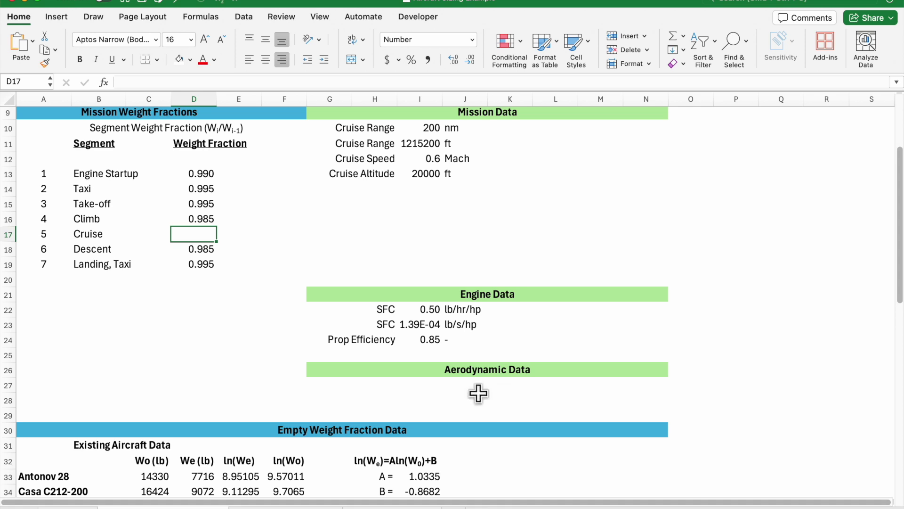
scroll(481, 406, "up", 2)
scroll(482, 406, "down", 1)
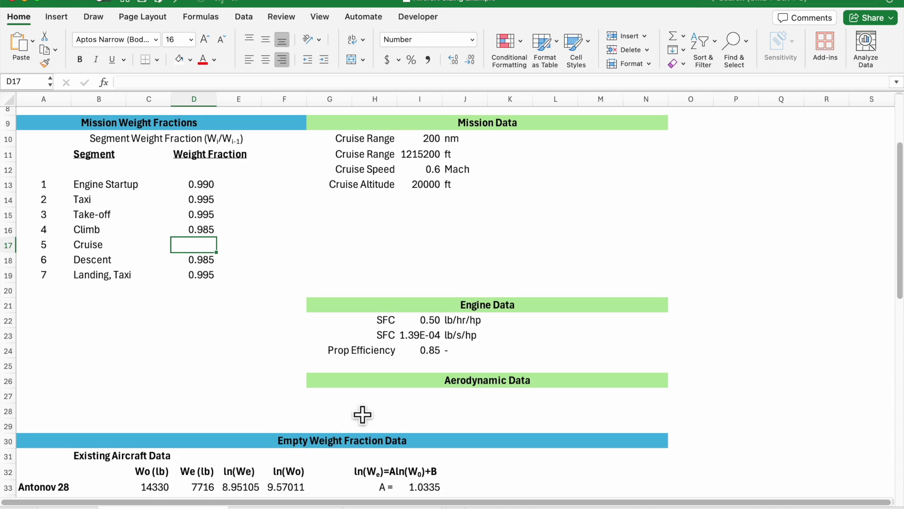